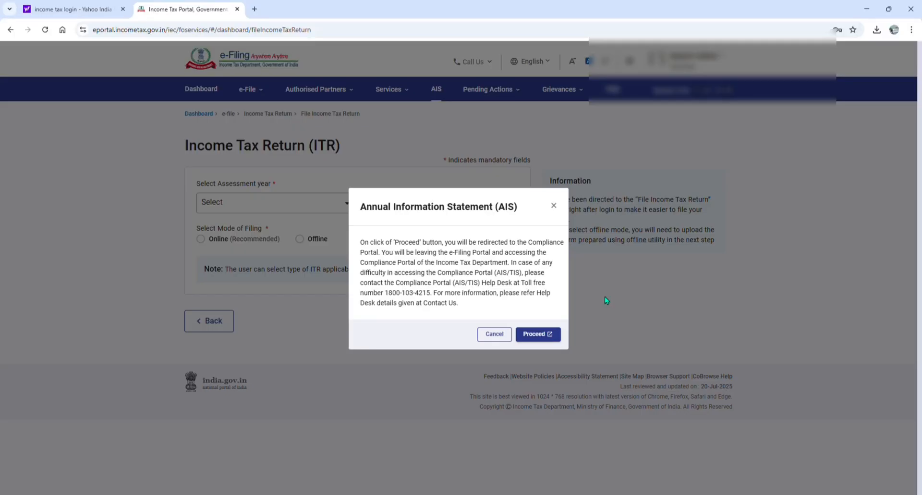
# Dismiss the Annual Information Statement redirect notice and review the available e-filing options for income tax returns
pyautogui.click(553, 205)
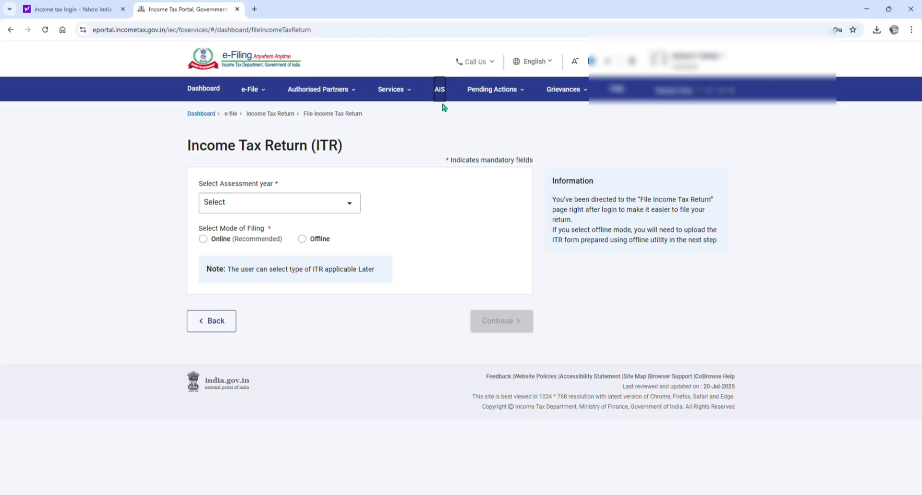
pyautogui.click(257, 91)
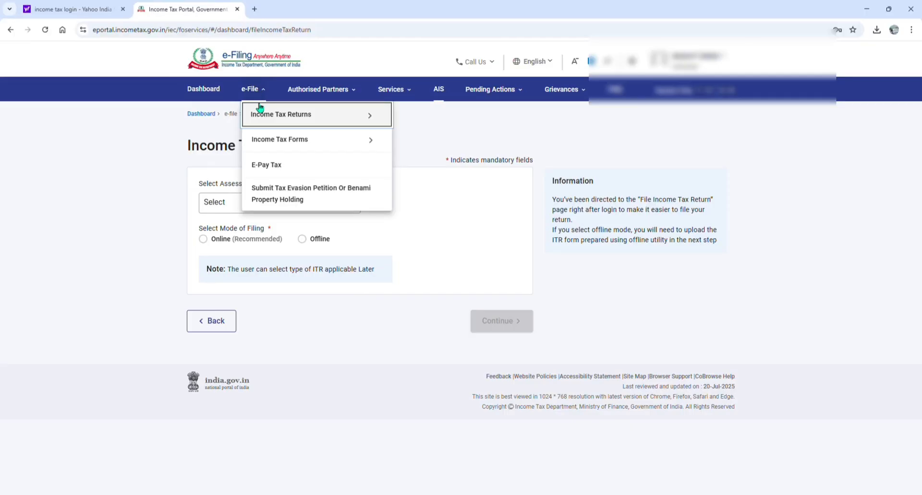
pyautogui.moveTo(259, 114)
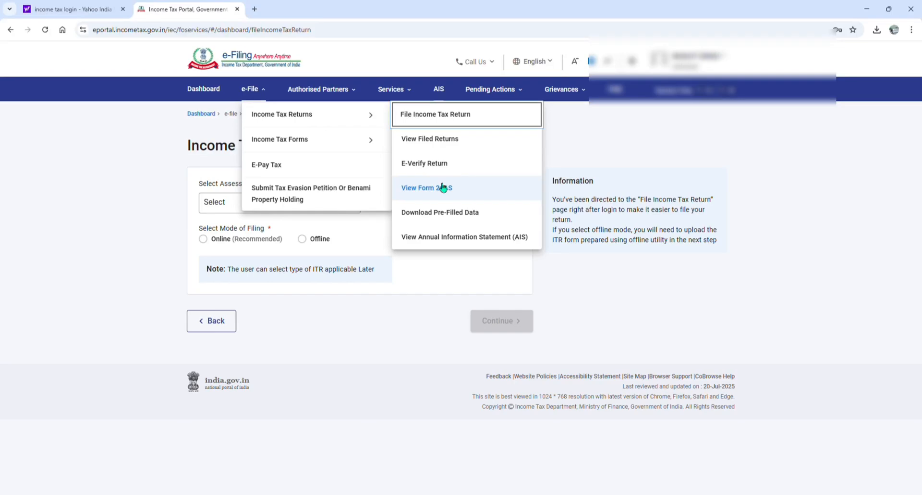
pyautogui.click(603, 176)
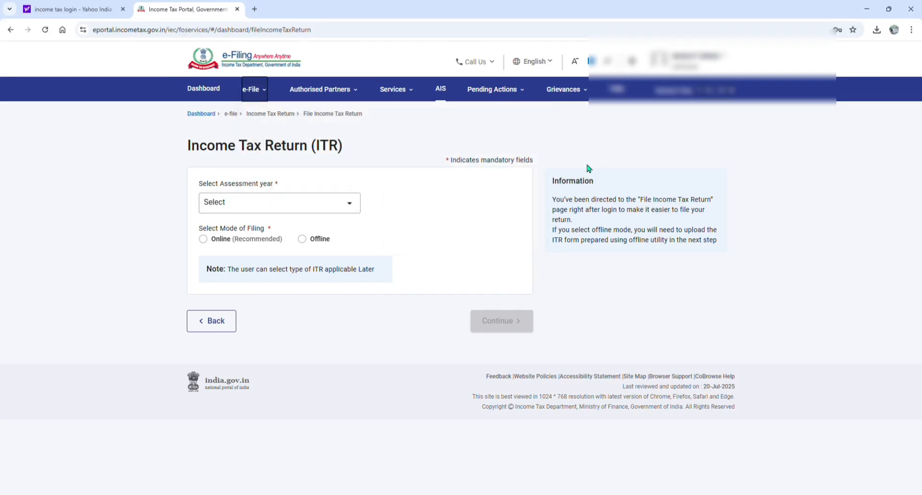
pyautogui.click(718, 156)
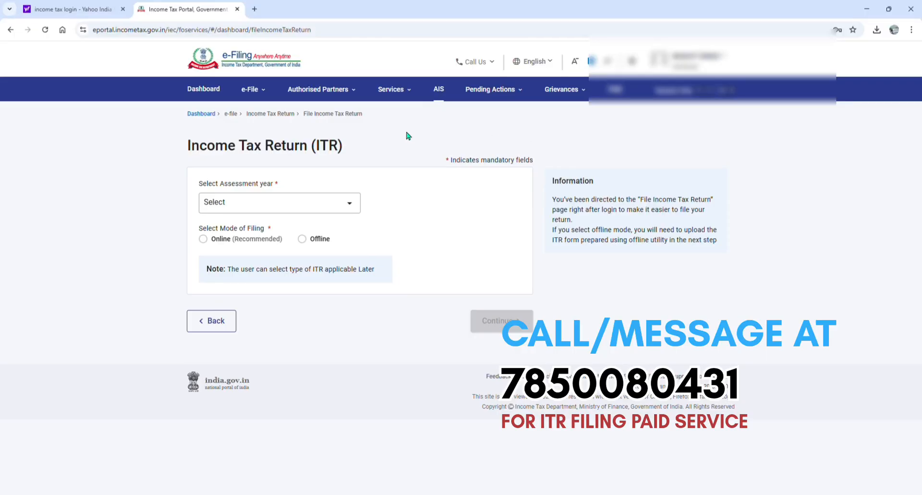
# Begin filing an income tax return for assessment year 2025-26 in Online mode and continue
pyautogui.click(250, 89)
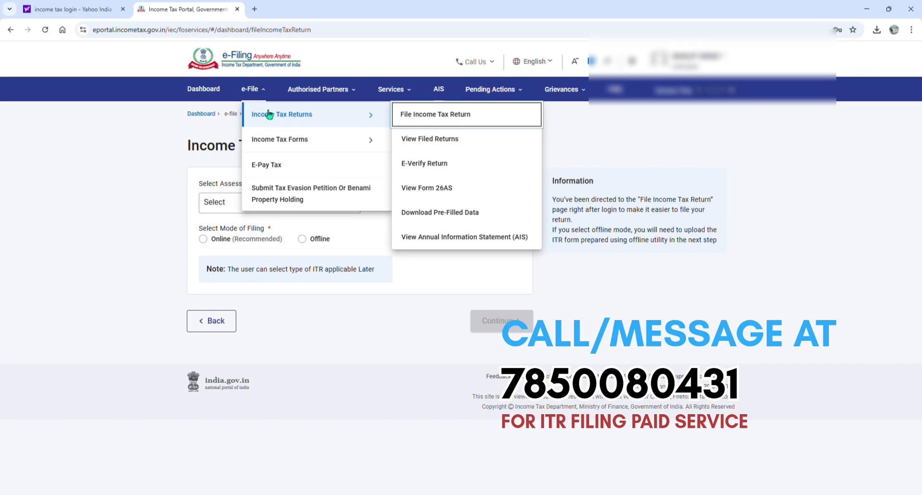
pyautogui.click(453, 113)
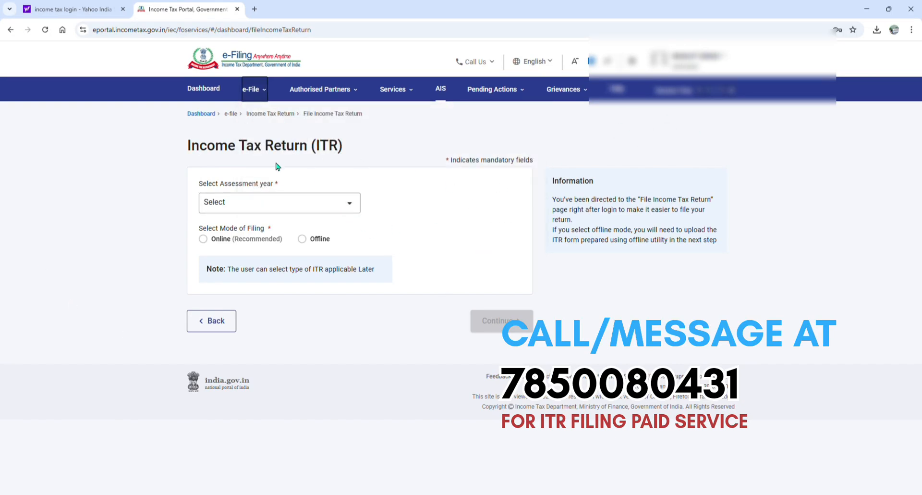
pyautogui.click(345, 205)
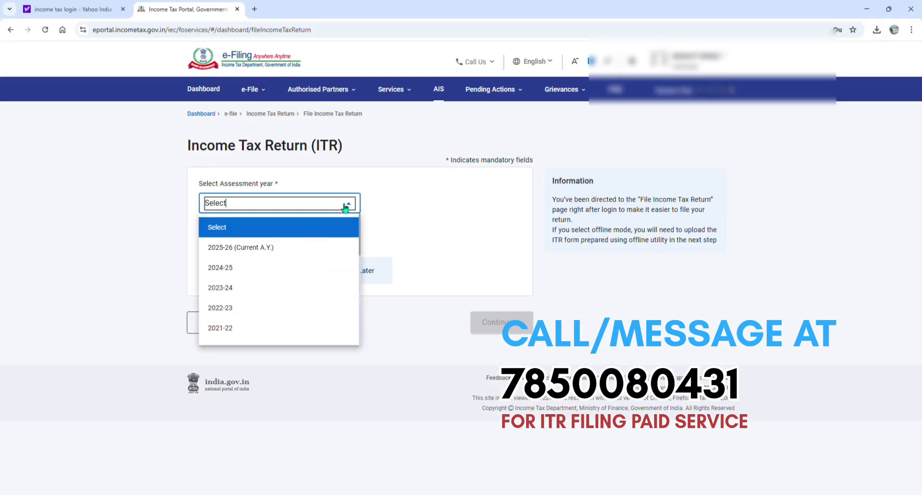
pyautogui.click(298, 254)
pyautogui.click(203, 239)
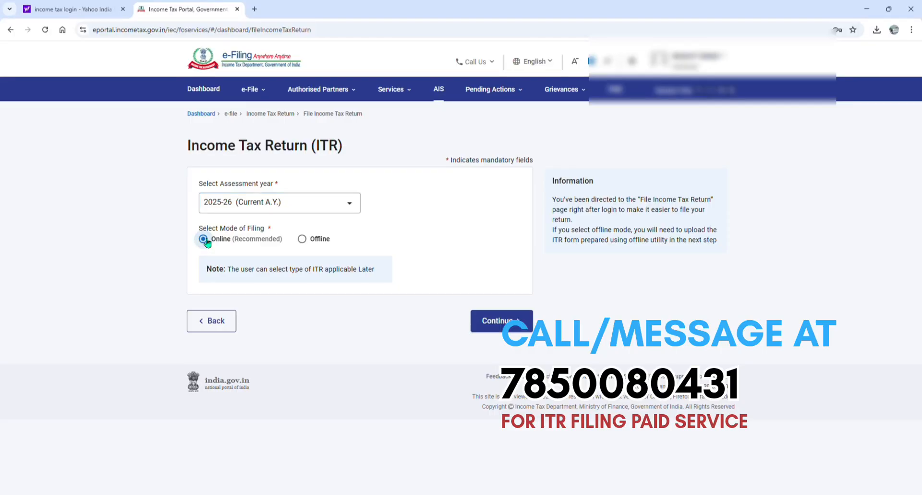
pyautogui.click(516, 327)
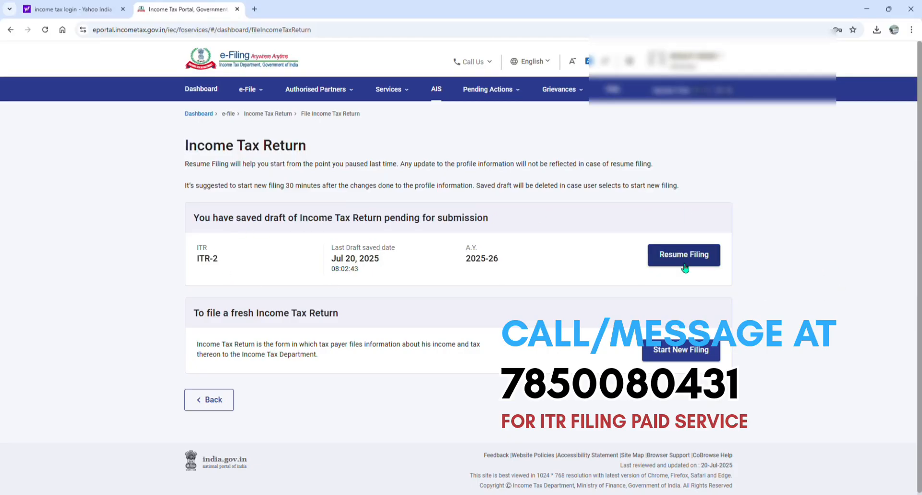
# Start a new filing instead of resuming the saved draft, and continue with the status Individual
pyautogui.click(705, 355)
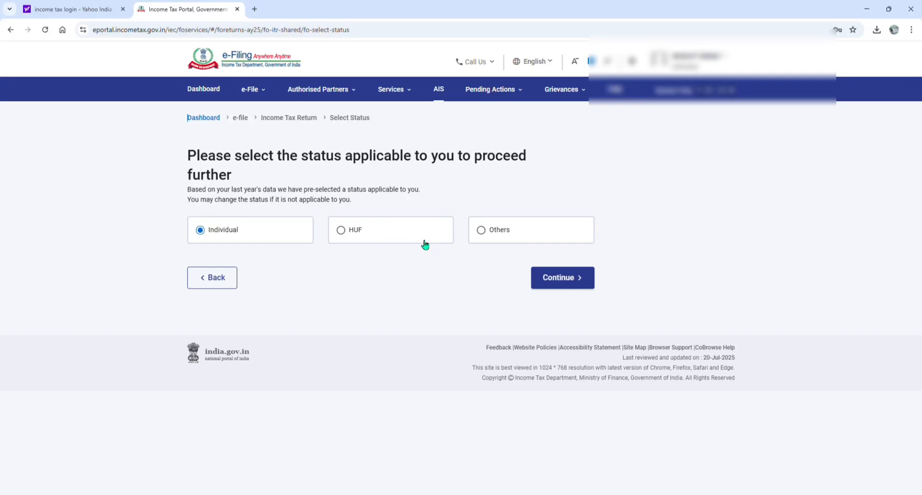
pyautogui.click(567, 276)
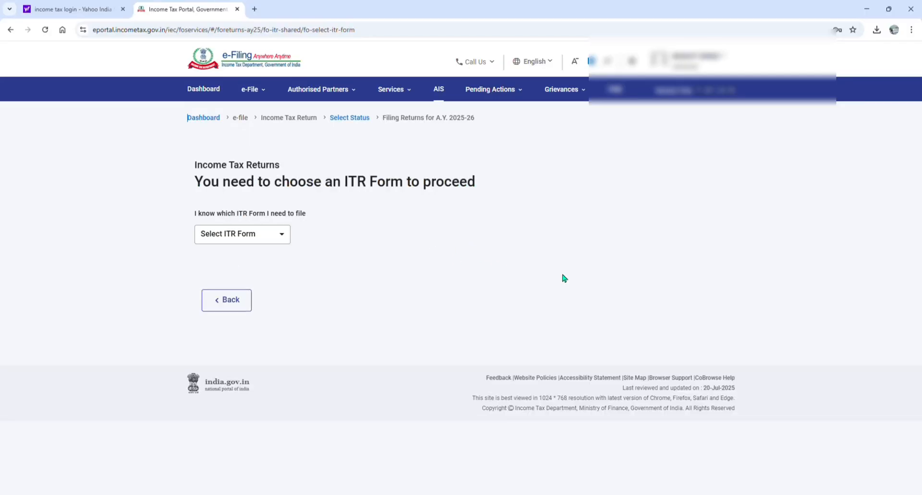
# Choose ITR-2 as the return form, proceed with it and acknowledge the New Tax Regime notice
pyautogui.click(246, 235)
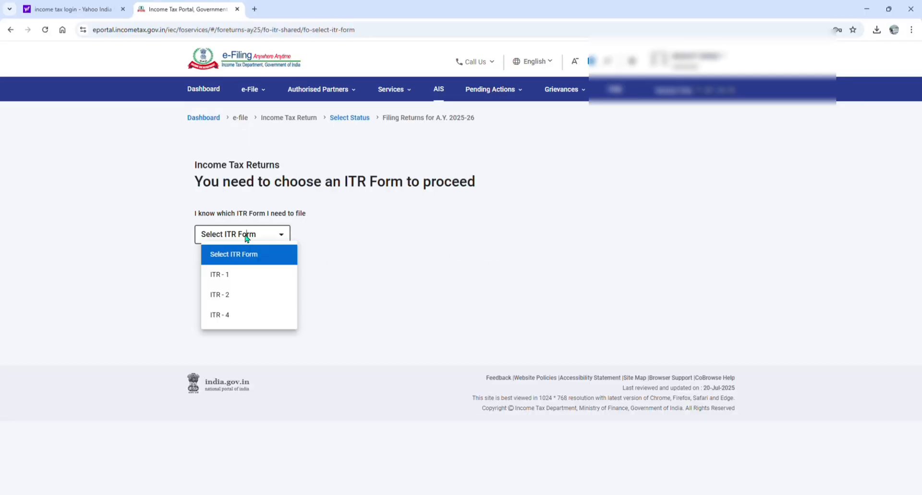
pyautogui.click(239, 294)
pyautogui.click(244, 294)
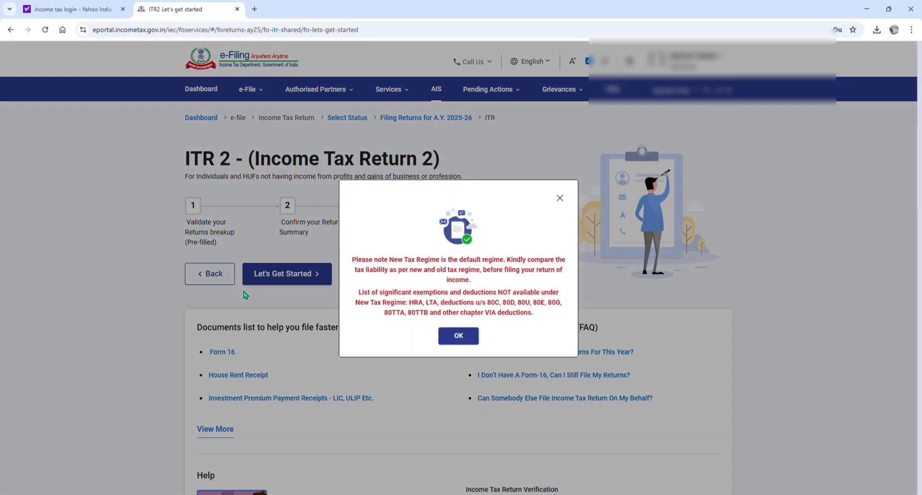
pyautogui.click(458, 335)
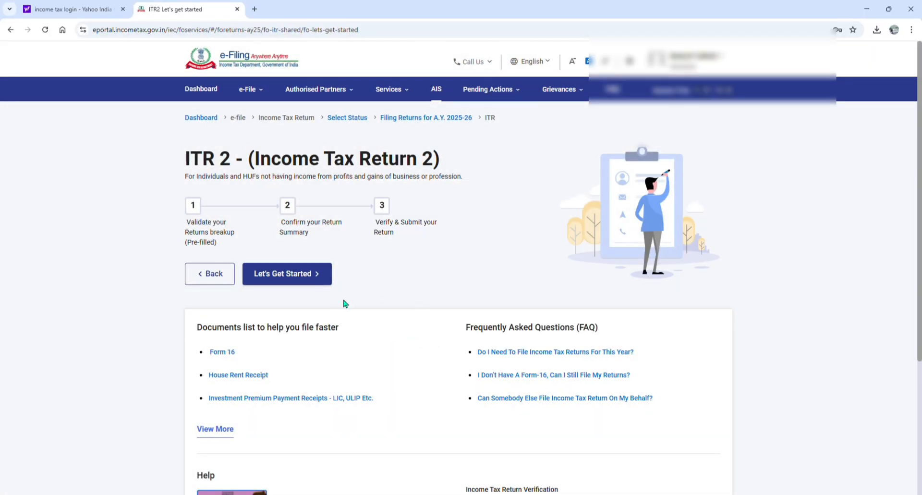
# View the full list of documents that can help with tax filing, including rent receipts, and close it
pyautogui.scroll(-2, 326, 303)
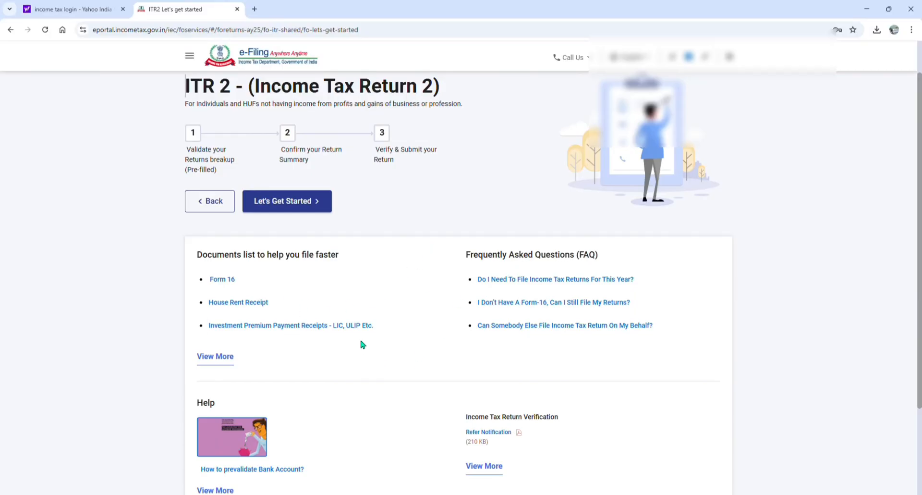
pyautogui.click(211, 356)
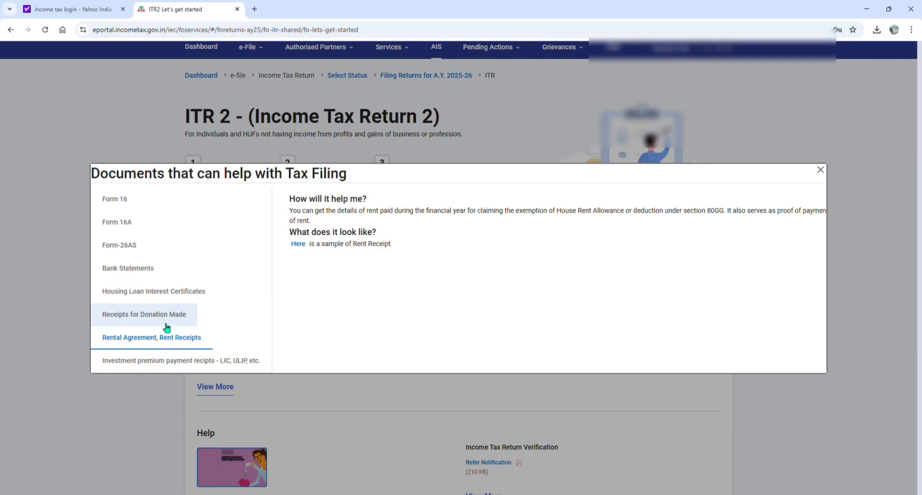
pyautogui.click(822, 170)
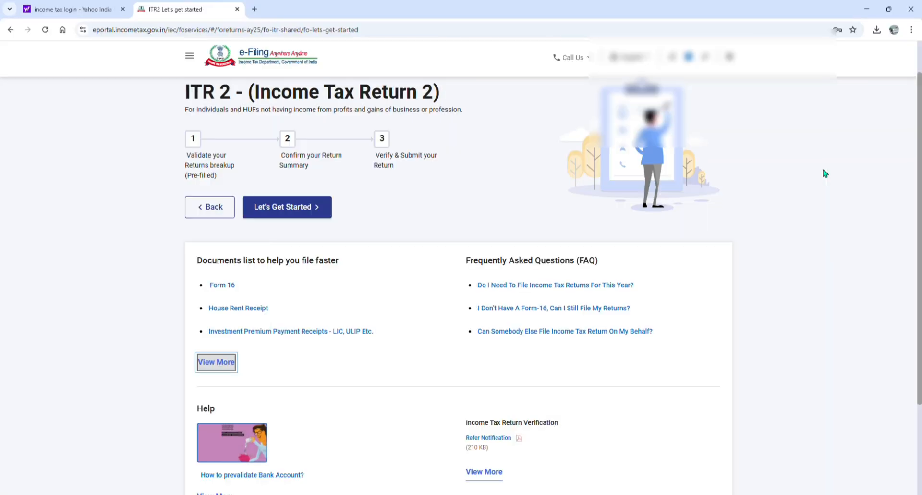
# Get started with the return and continue with taxable income above the basic exemption limit as the filing reason
pyautogui.click(291, 217)
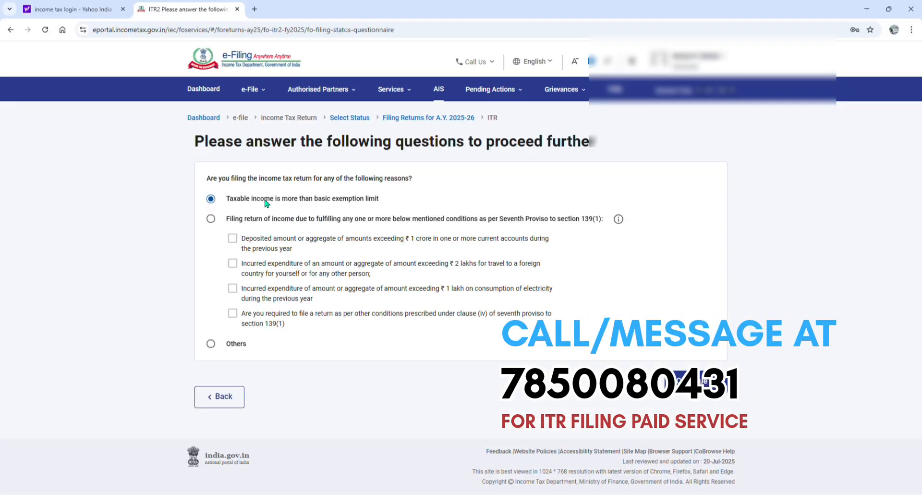
pyautogui.moveTo(226, 200); pyautogui.dragTo(382, 202)
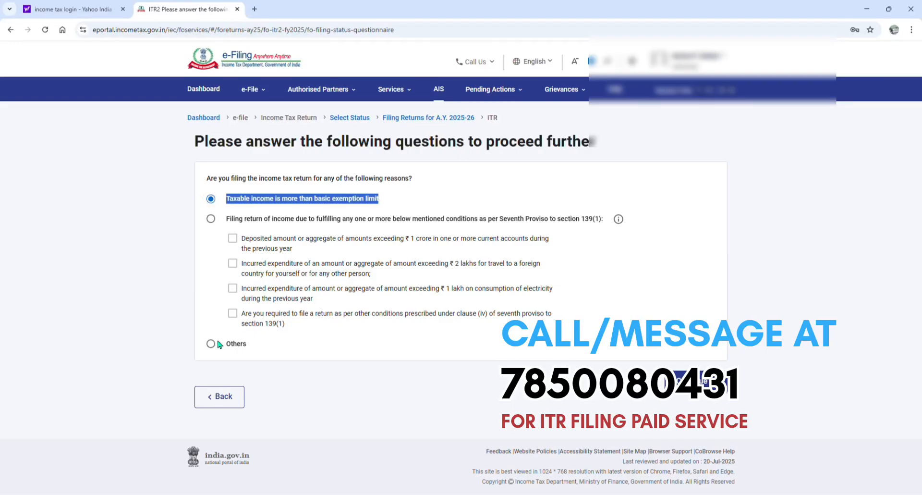
pyautogui.click(701, 382)
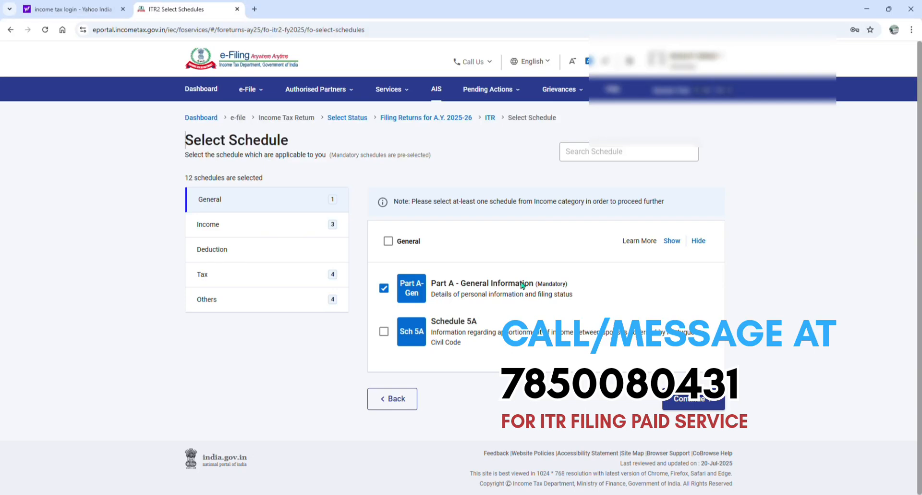
# Add Schedule Capital Gains, Schedule 112A and Schedule VDA to the Income schedules, leaving Schedule House Property selected
pyautogui.click(226, 232)
pyautogui.scroll(-2, 427, 271)
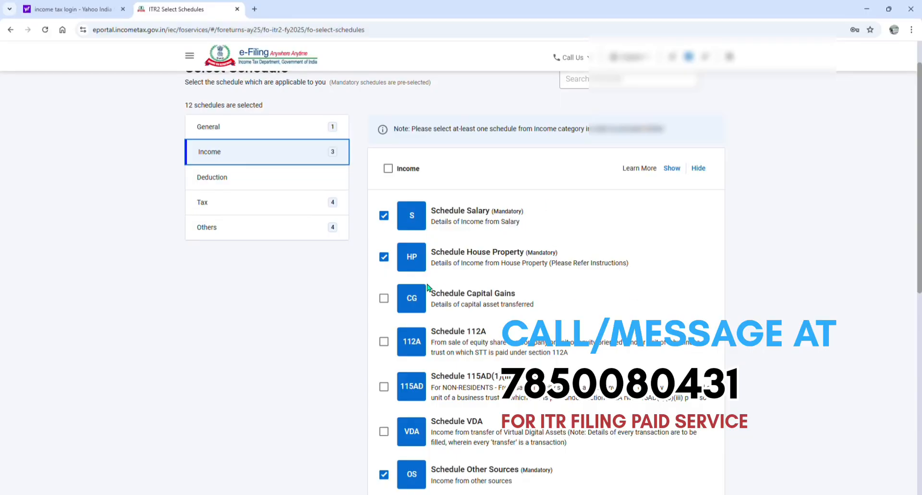
pyautogui.click(387, 258)
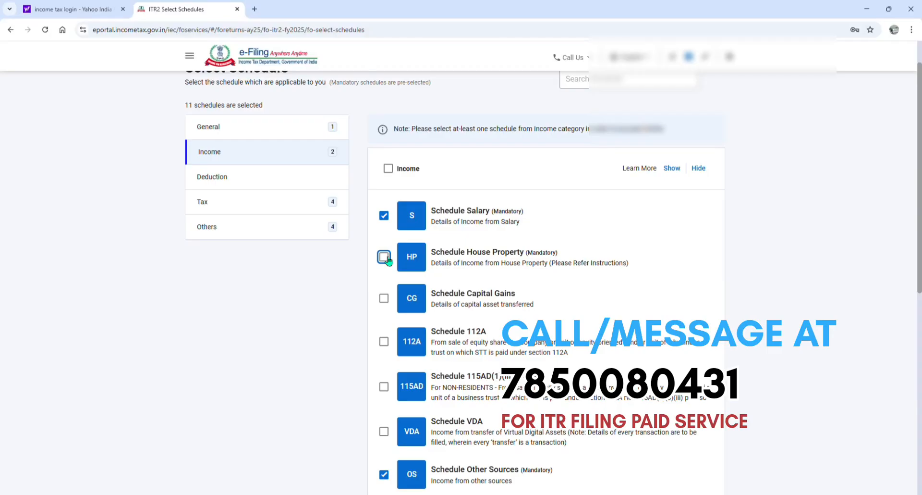
pyautogui.click(385, 256)
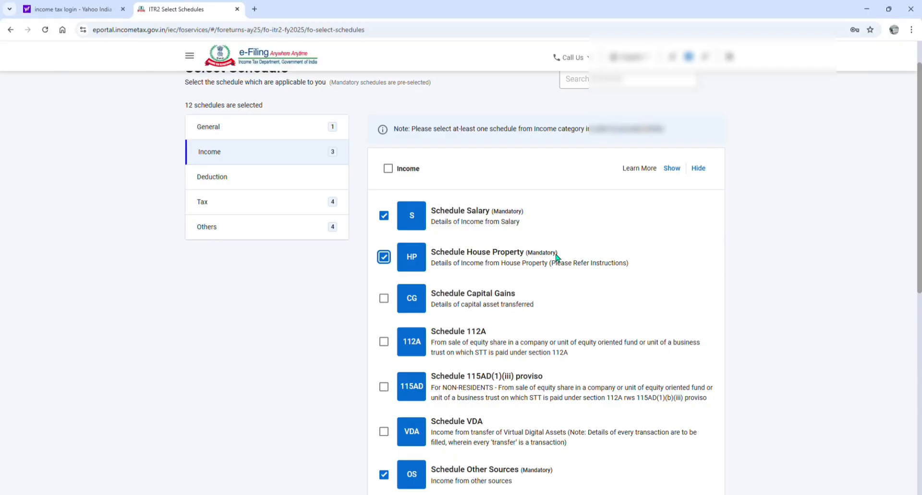
pyautogui.scroll(-1, 556, 262)
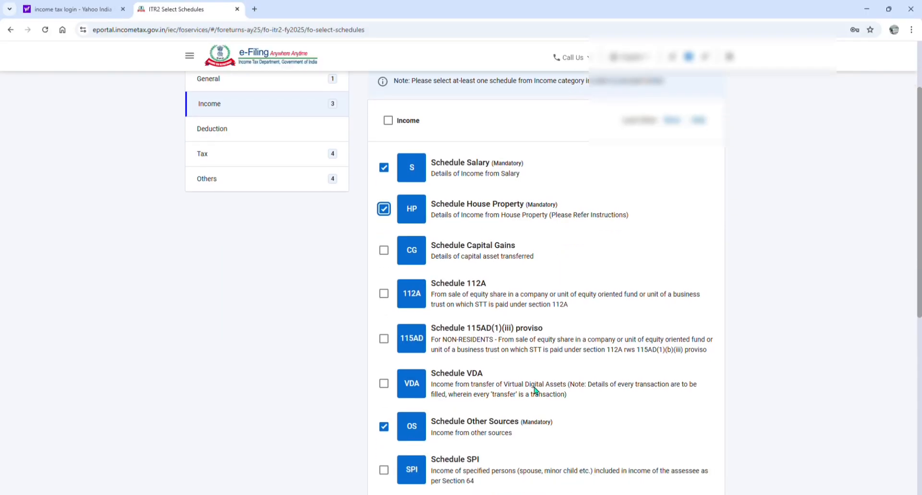
pyautogui.click(387, 253)
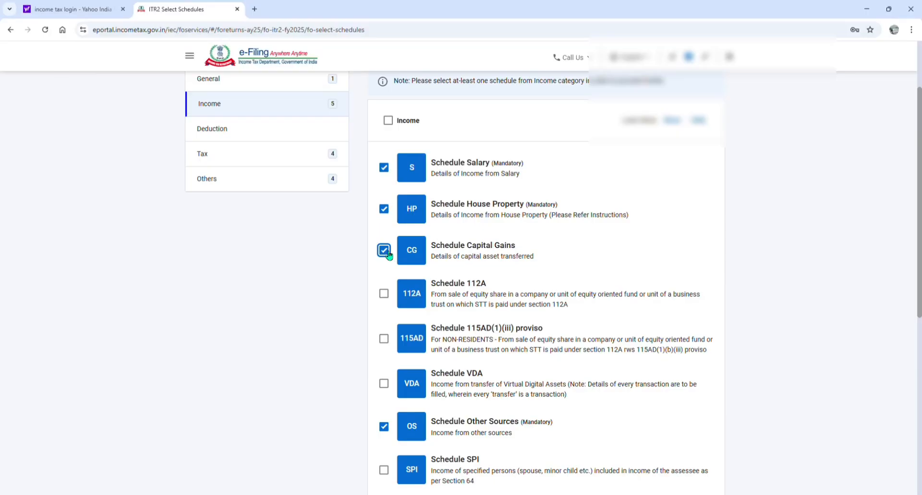
pyautogui.click(388, 299)
pyautogui.scroll(-1, 389, 299)
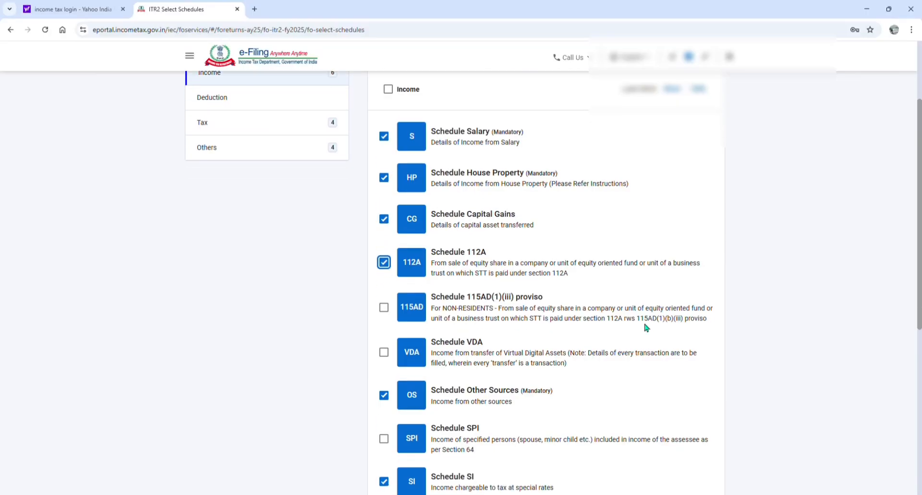
pyautogui.click(388, 337)
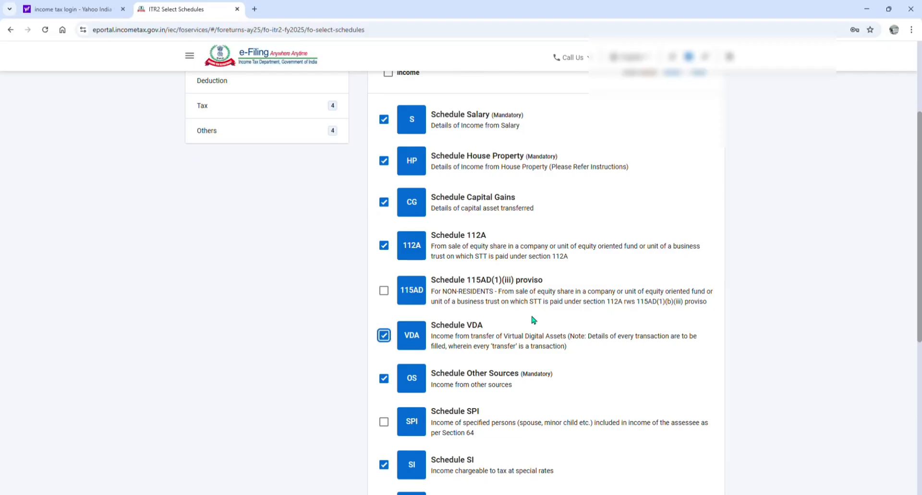
pyautogui.scroll(-2, 533, 319)
pyautogui.scroll(-2, 534, 311)
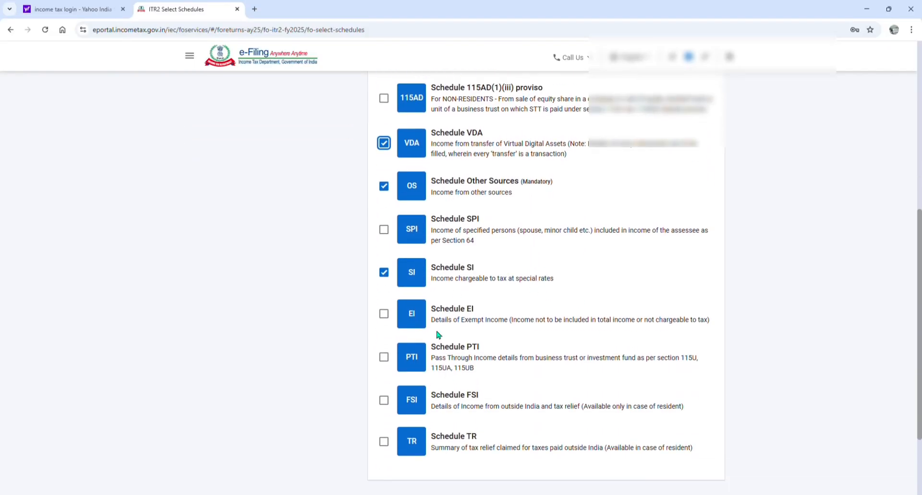
# Review the Deduction schedules and select Schedule 80C and Schedule VI-A
pyautogui.scroll(4, 568, 376)
pyautogui.scroll(3, 568, 380)
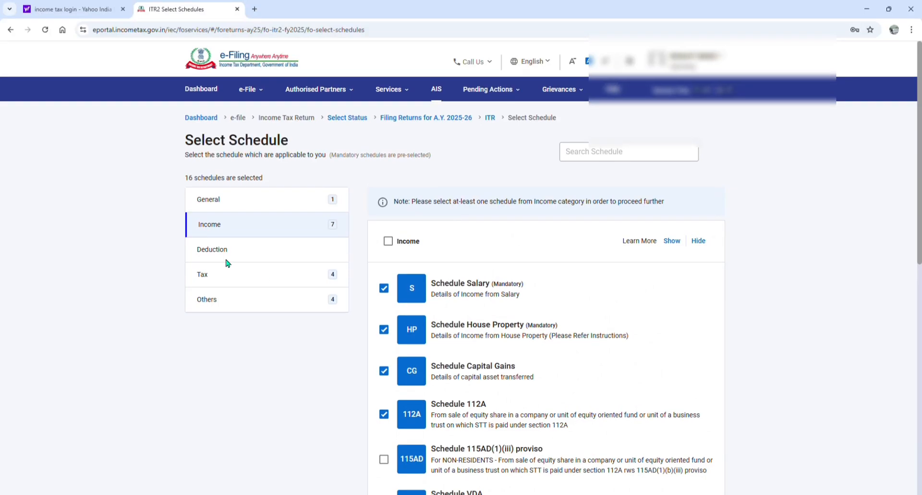
pyautogui.click(234, 254)
pyautogui.scroll(-3, 589, 277)
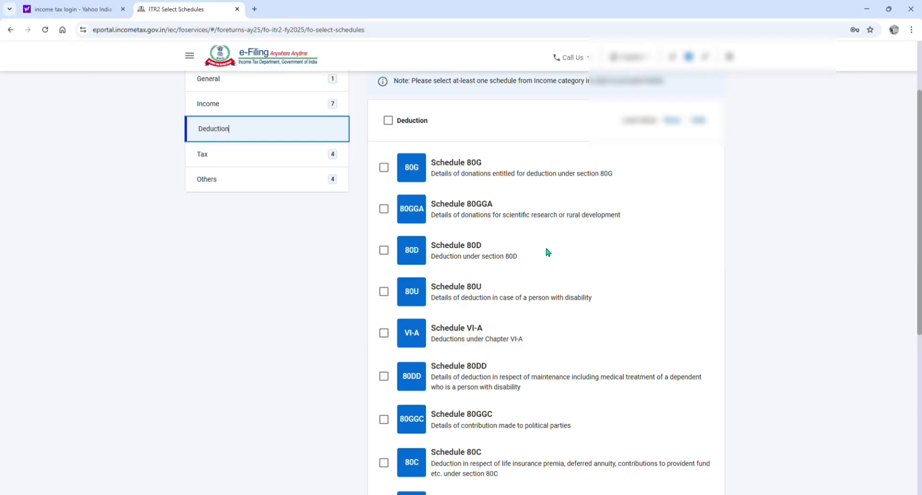
pyautogui.scroll(-2, 608, 207)
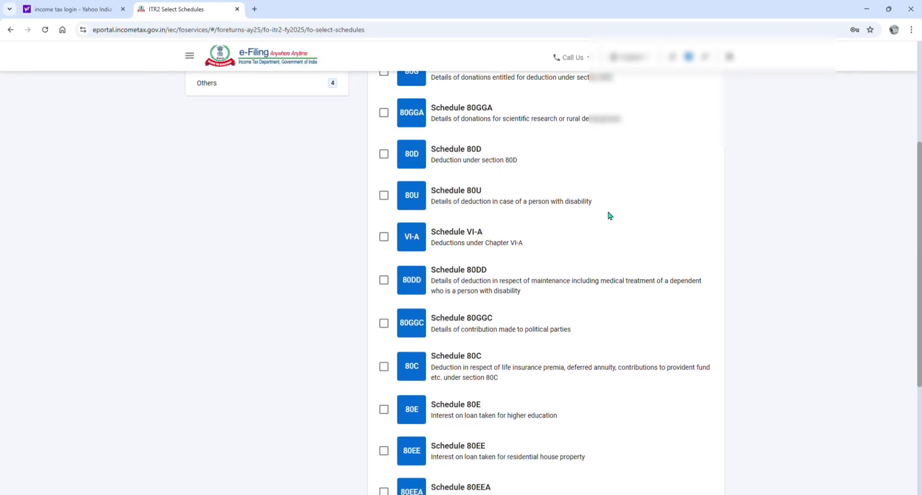
pyautogui.scroll(-1, 560, 254)
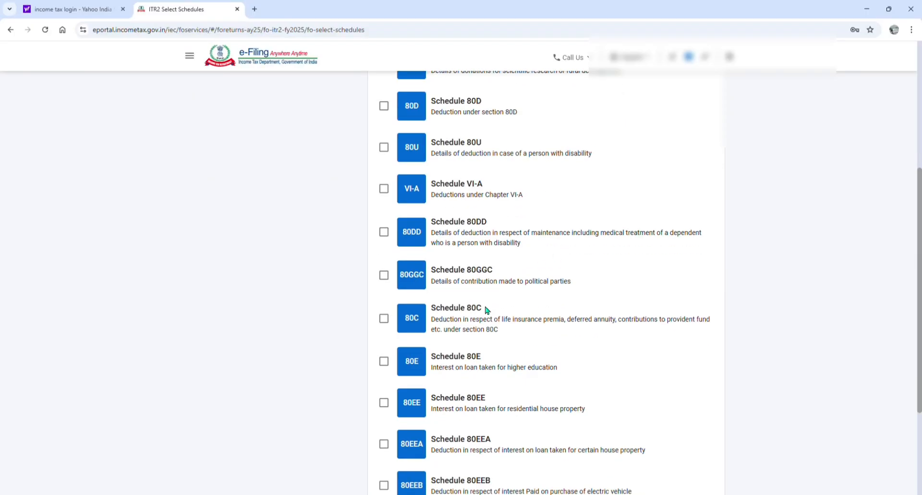
pyautogui.scroll(-1, 569, 313)
pyautogui.scroll(-1, 569, 313)
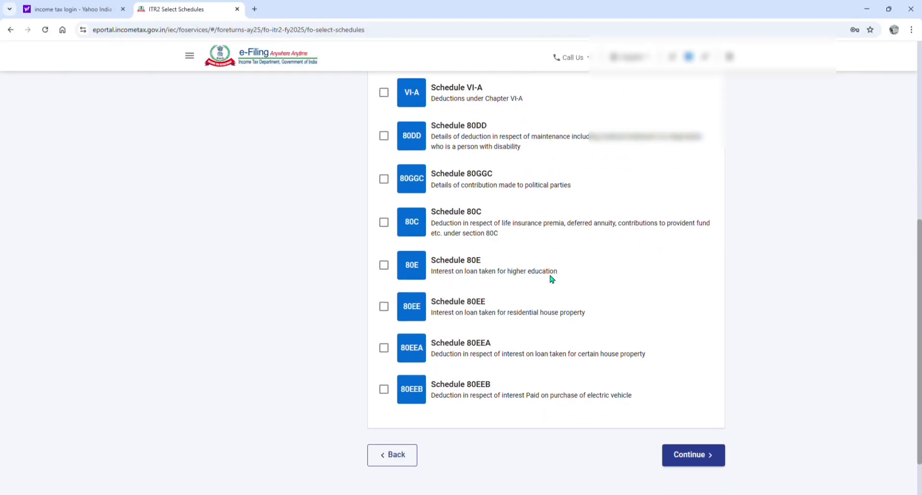
pyautogui.scroll(3, 551, 277)
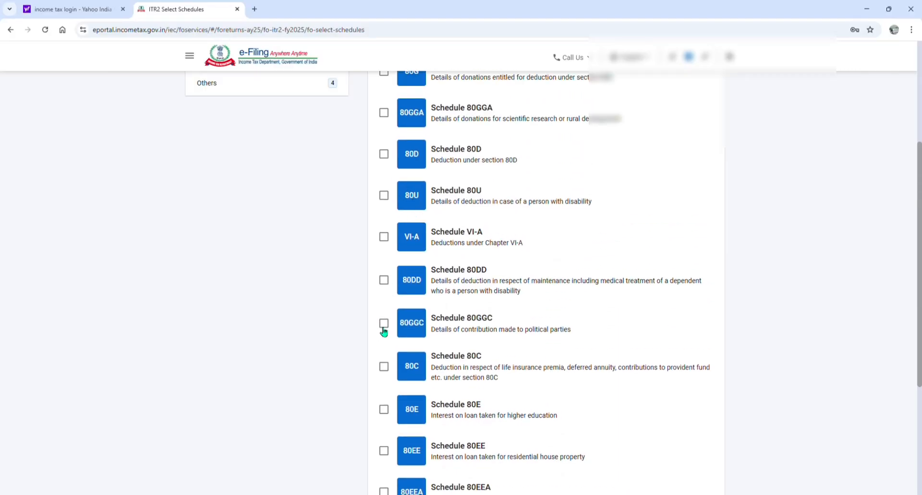
pyautogui.click(384, 366)
pyautogui.click(385, 238)
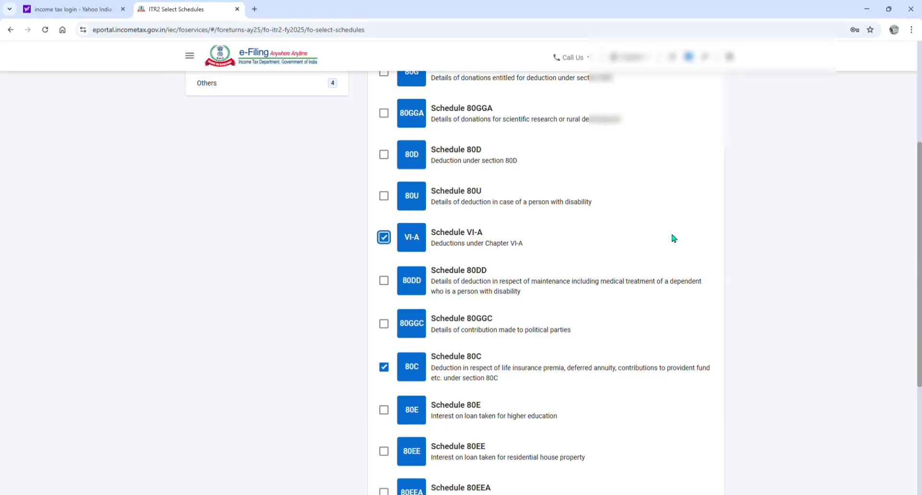
# Select Schedule 80D among the Deduction schedules and deselect Tax deferred on ESOP among the Tax schedules
pyautogui.scroll(1, 667, 232)
pyautogui.click(387, 205)
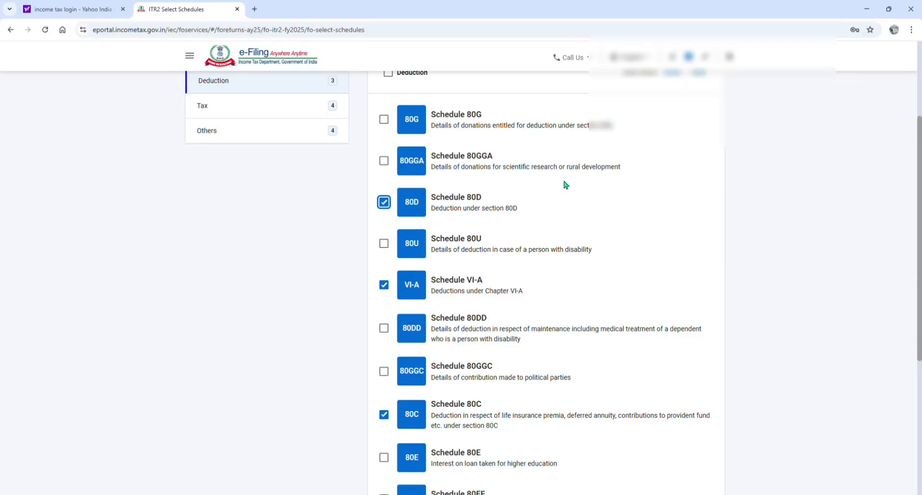
pyautogui.click(229, 114)
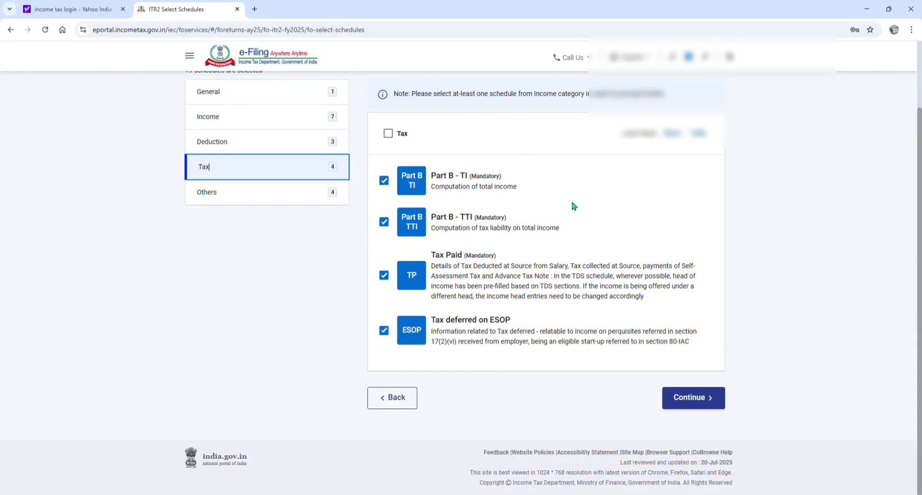
pyautogui.click(387, 331)
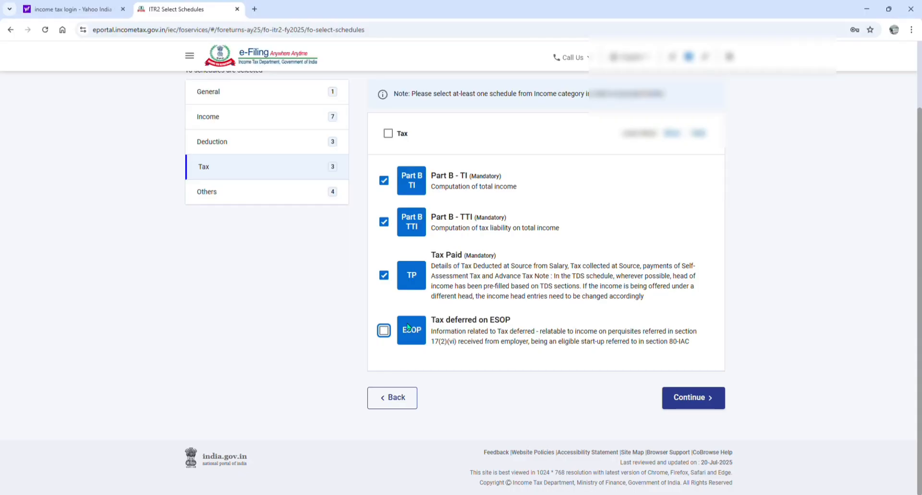
# Check the Others schedules, continue with the selected schedules and skip the schedule questions
pyautogui.click(248, 194)
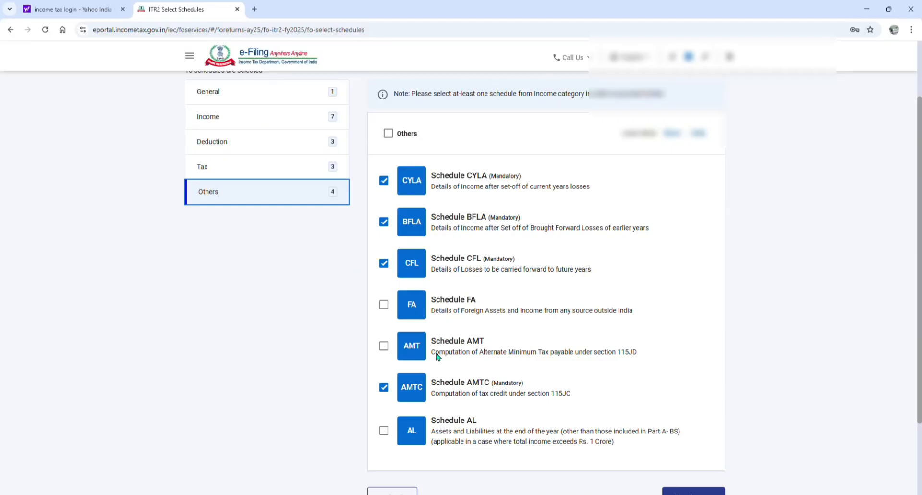
pyautogui.scroll(-2, 483, 277)
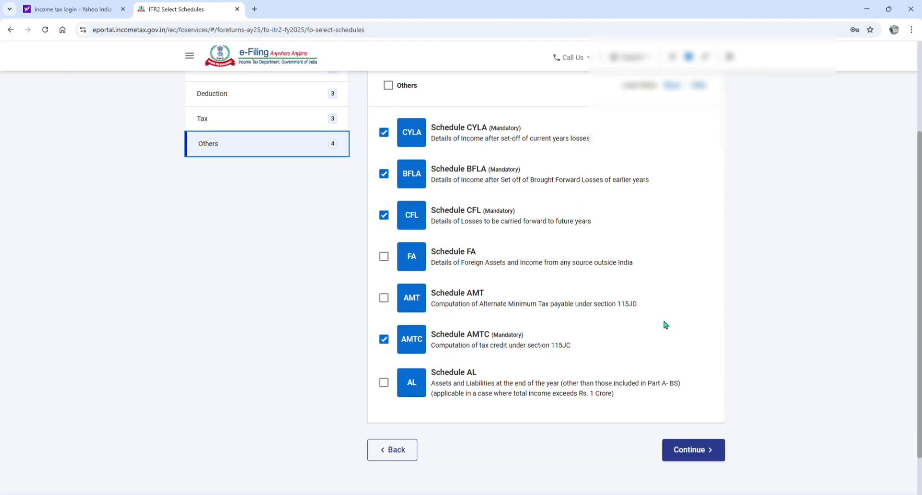
pyautogui.click(713, 447)
pyautogui.click(282, 264)
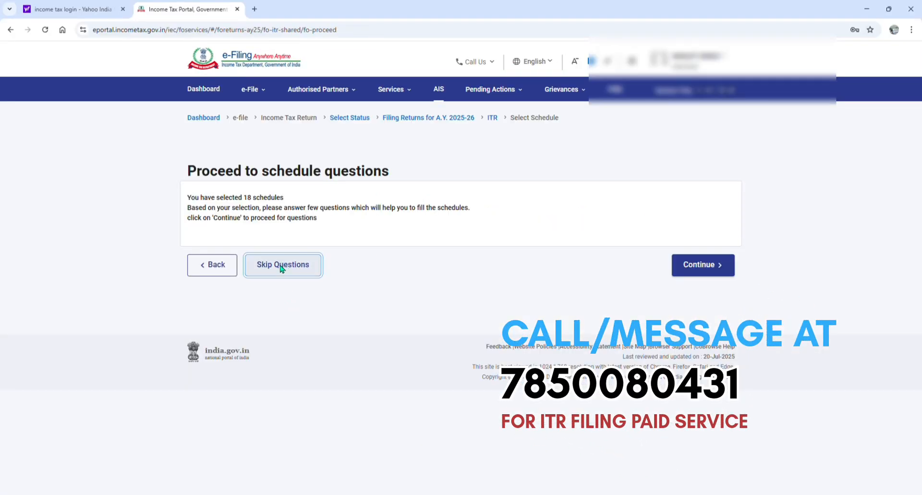
pyautogui.click(473, 339)
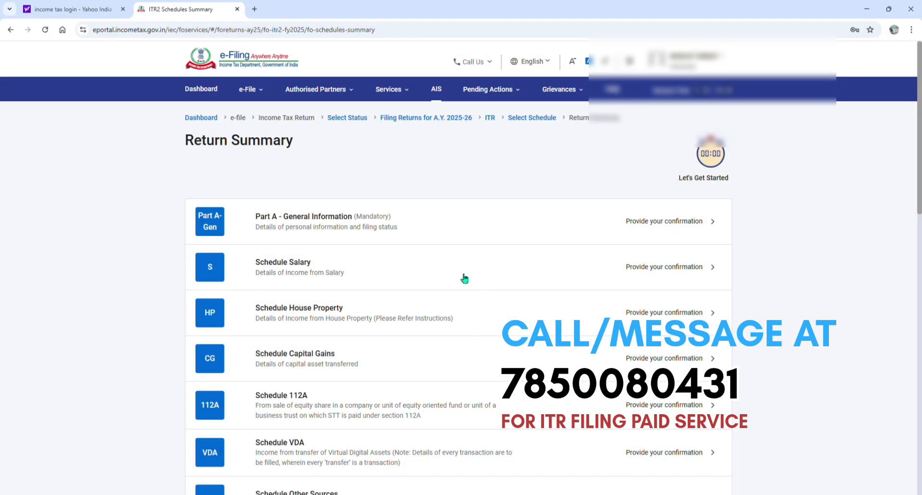
# Open Part A - General Information from the return summary and review the new tax regime option under Filing Status
pyautogui.scroll(-7, 465, 192)
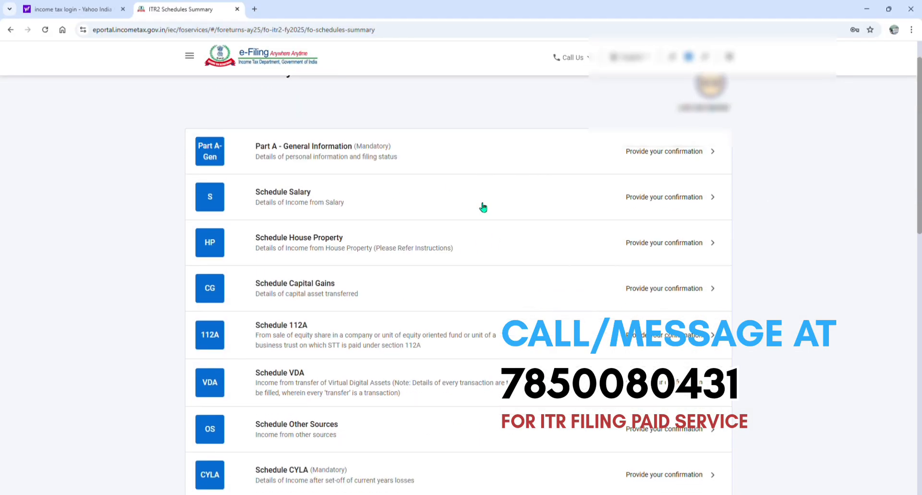
pyautogui.scroll(-6, 429, 253)
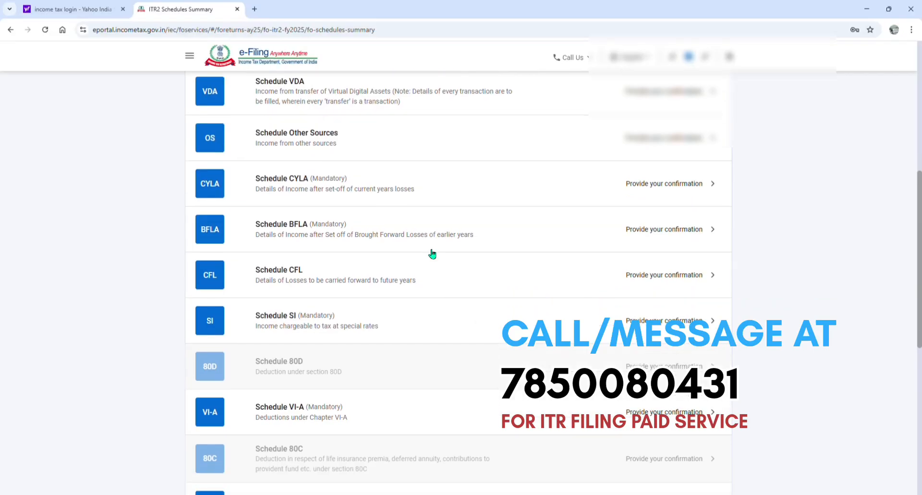
pyautogui.scroll(13, 432, 254)
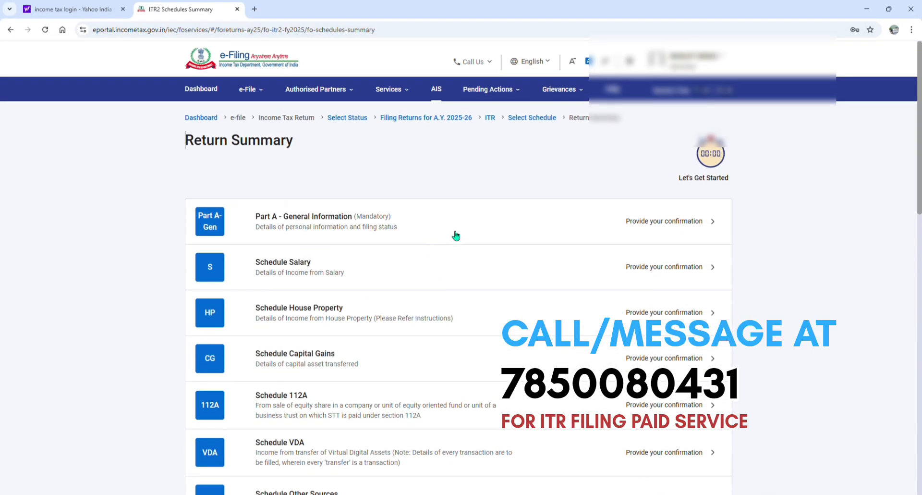
pyautogui.click(364, 224)
pyautogui.click(272, 298)
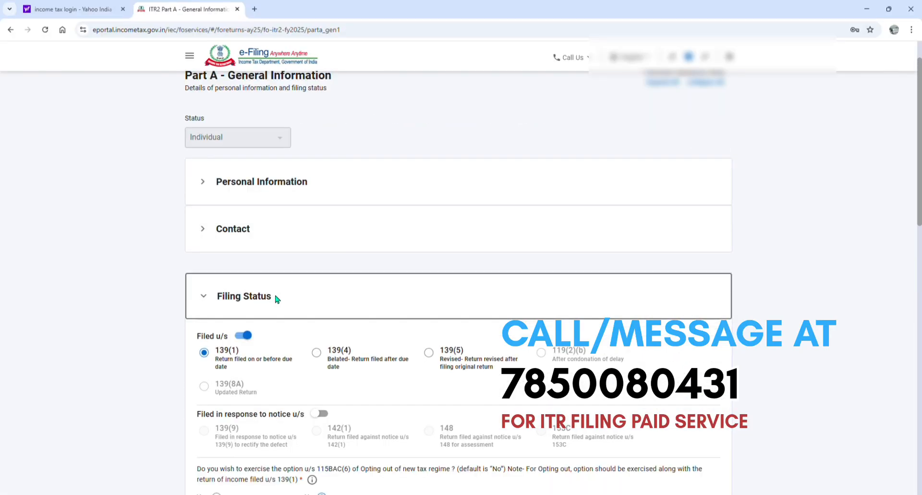
pyautogui.scroll(-2, 566, 316)
pyautogui.scroll(-2, 565, 317)
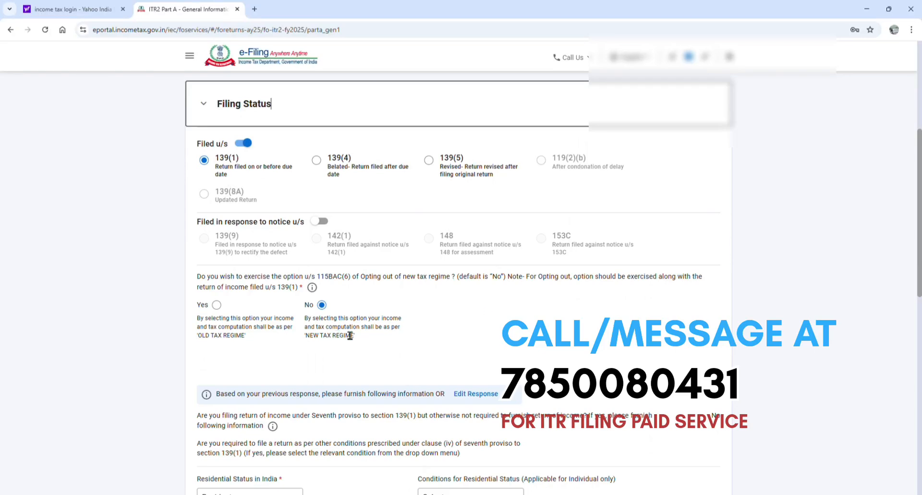
pyautogui.moveTo(361, 335); pyautogui.dragTo(294, 343)
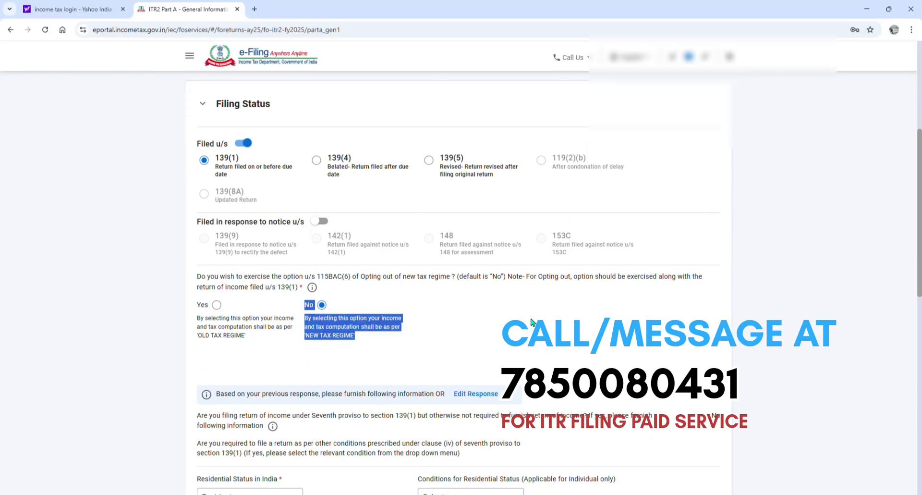
# Keep the residential status as Resident and set its condition to being in India for 182 days or more during the previous year
pyautogui.scroll(-4, 531, 321)
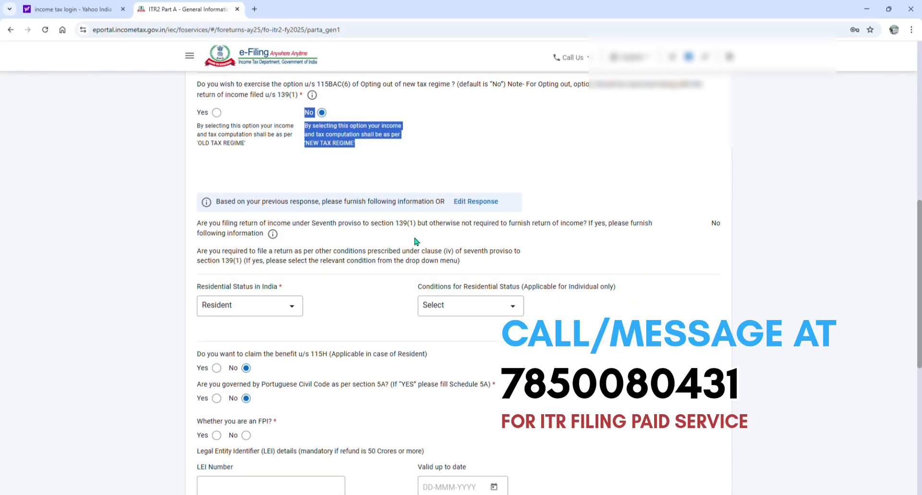
pyautogui.scroll(-1, 416, 241)
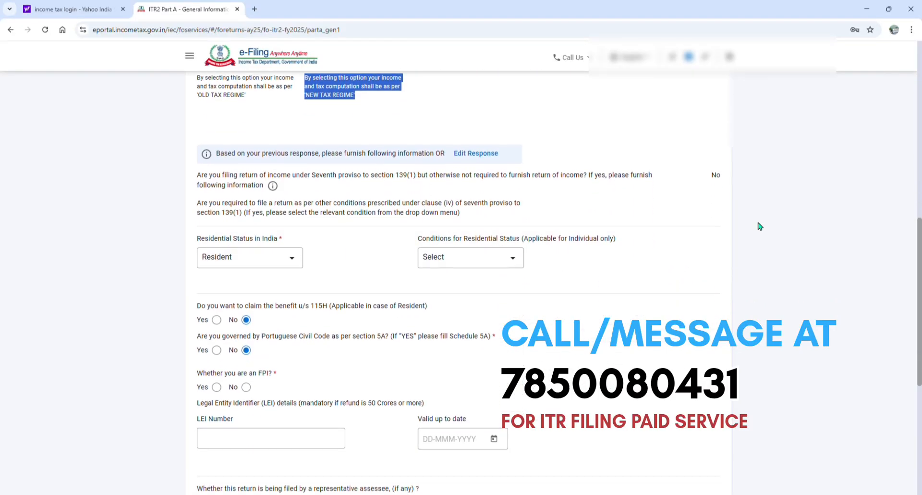
pyautogui.click(281, 262)
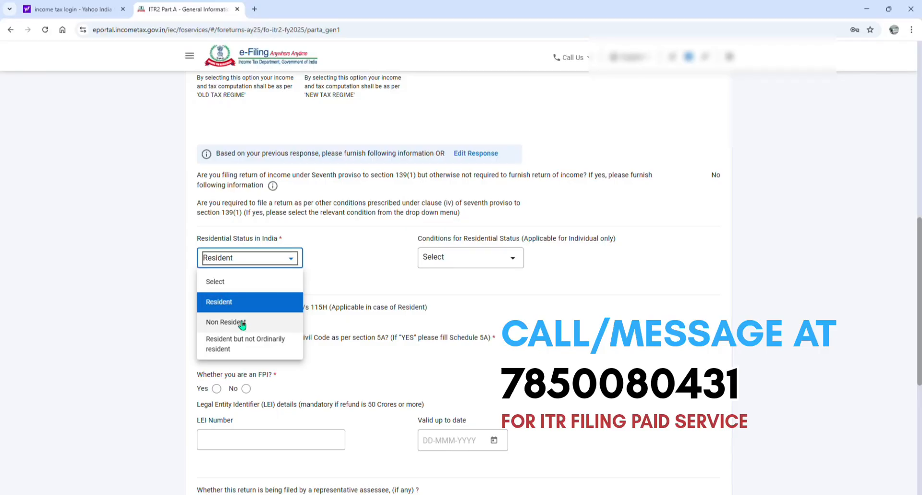
pyautogui.click(291, 259)
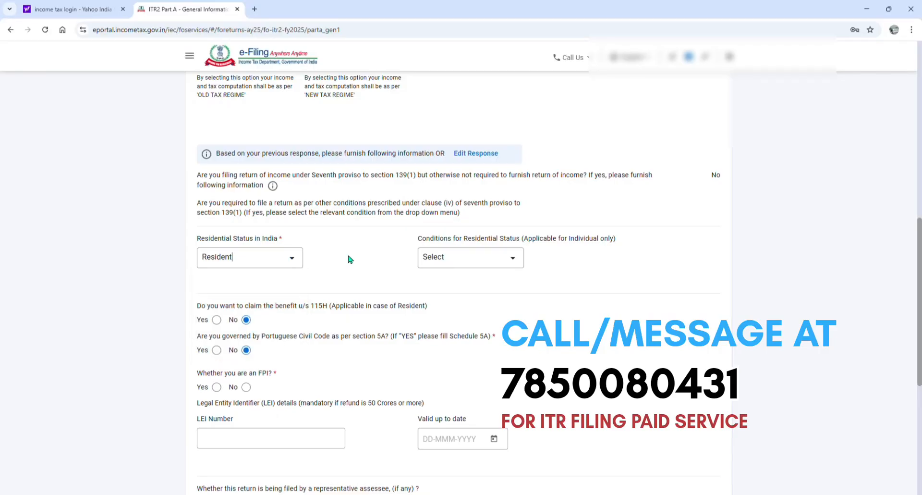
pyautogui.click(494, 263)
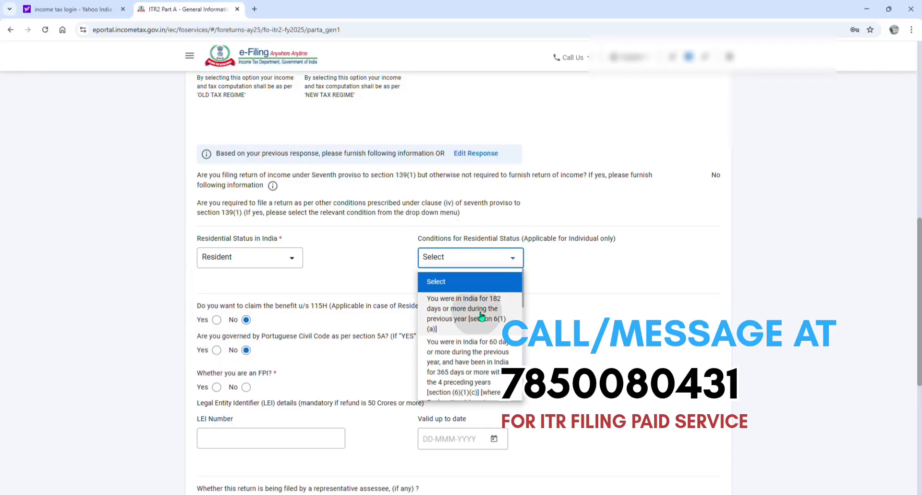
pyautogui.click(480, 319)
# Answer No to the FPI question and confirm Part A - General Information
pyautogui.scroll(-1, 586, 277)
pyautogui.scroll(-1, 586, 277)
pyautogui.click(247, 329)
pyautogui.scroll(-5, 263, 321)
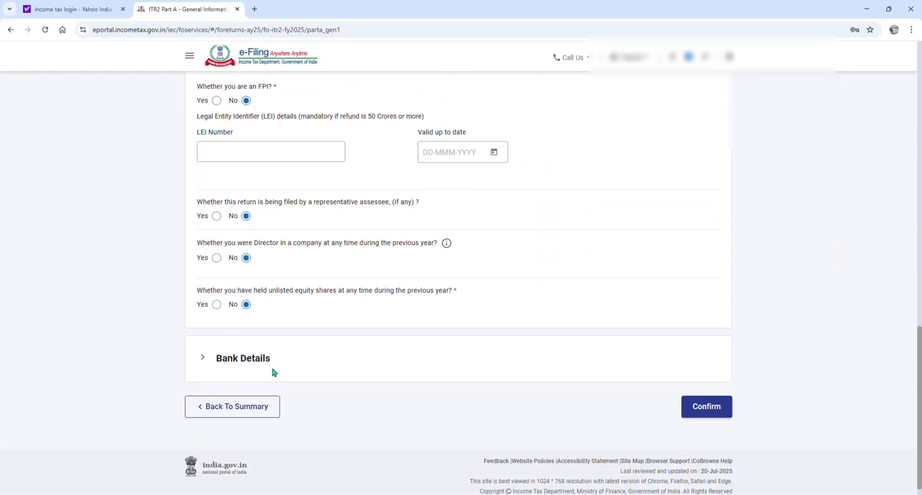
pyautogui.click(707, 405)
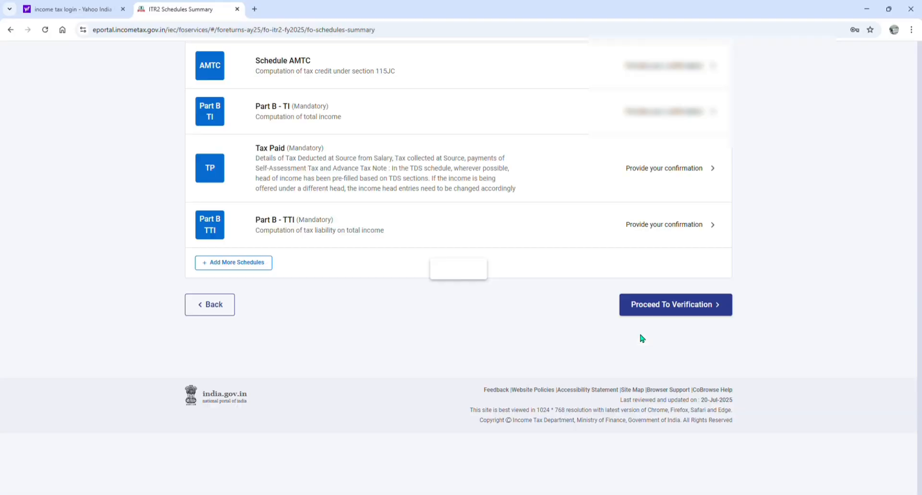
# Open Schedule Salary and go to the section 17(1) salary breakup under Gross Salary
pyautogui.scroll(15, 442, 249)
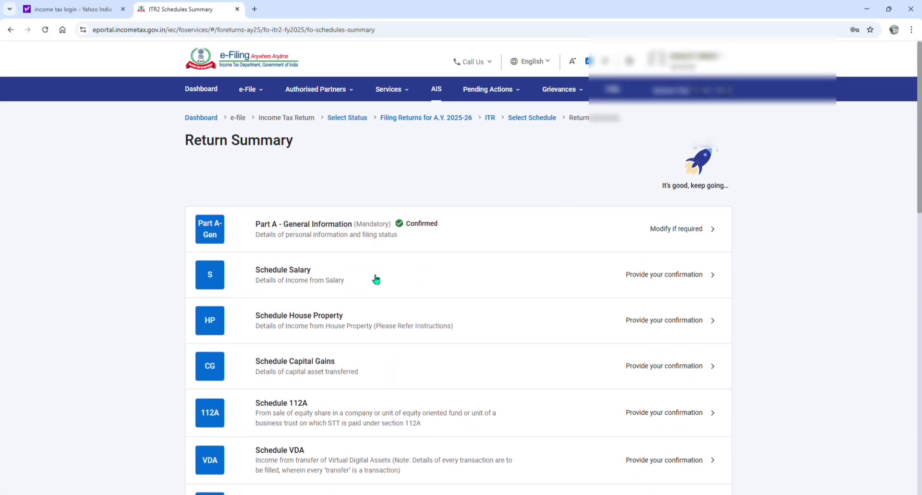
pyautogui.click(376, 279)
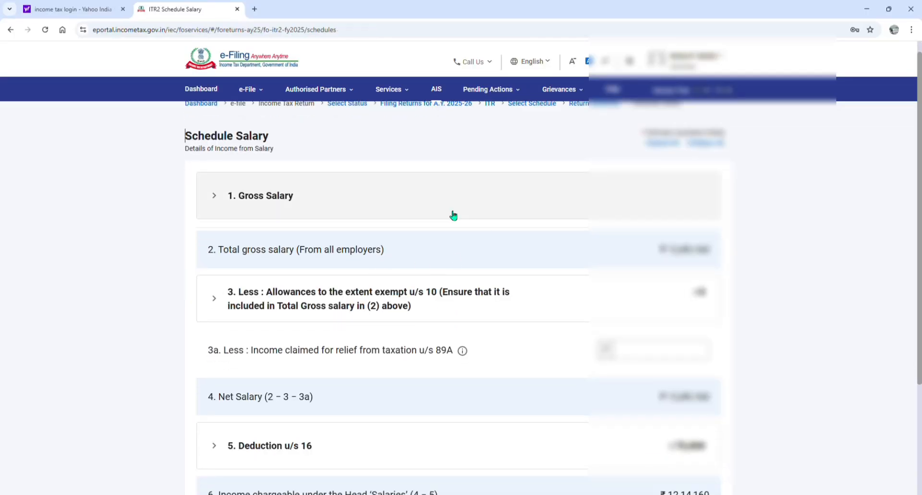
pyautogui.click(453, 215)
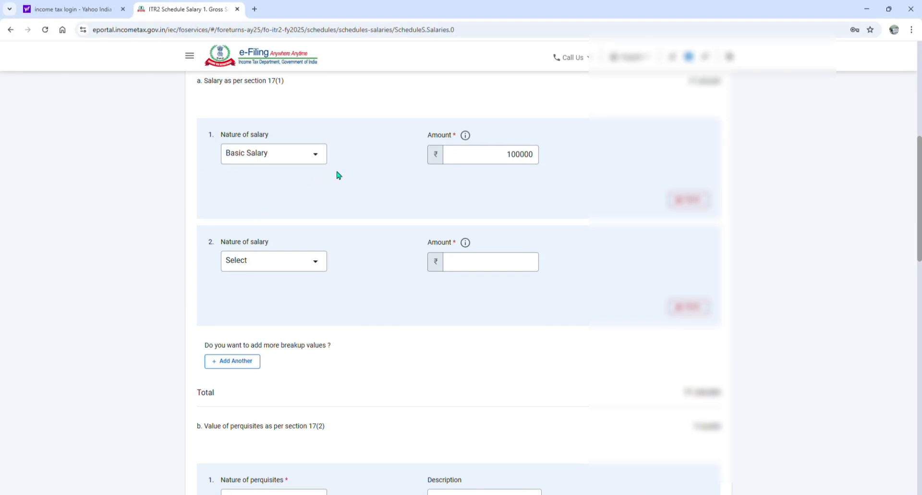
pyautogui.click(510, 165)
pyautogui.moveTo(510, 165); pyautogui.dragTo(549, 164)
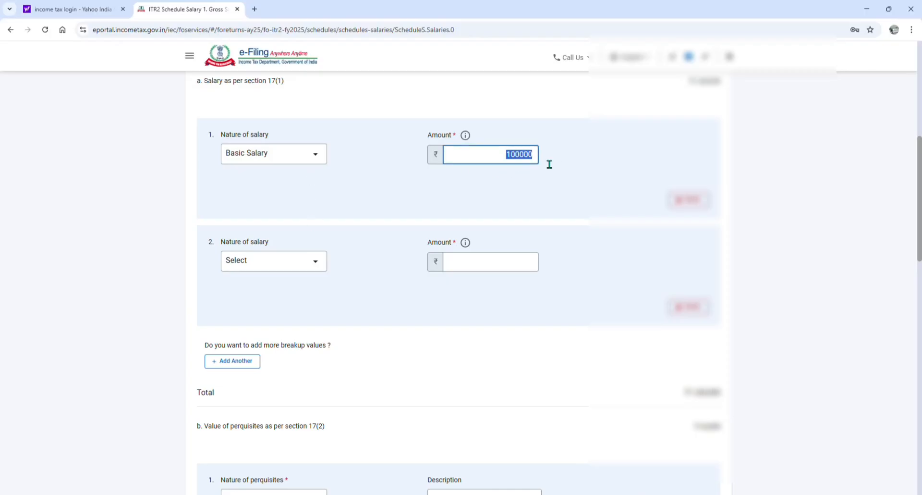
# Set the second salary component to House Rent Allowance (HRA) with amount 270000, and set the Basic Salary amount to 1000000
pyautogui.click(299, 266)
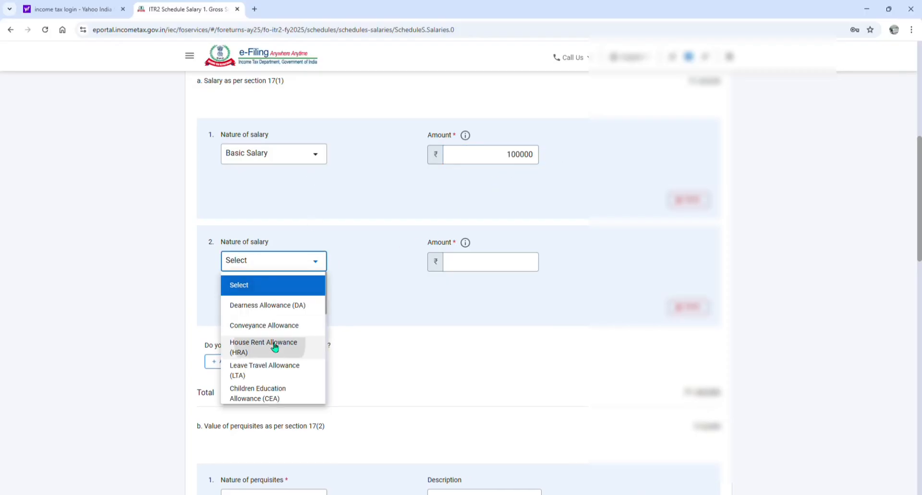
pyautogui.click(272, 346)
pyautogui.click(522, 261)
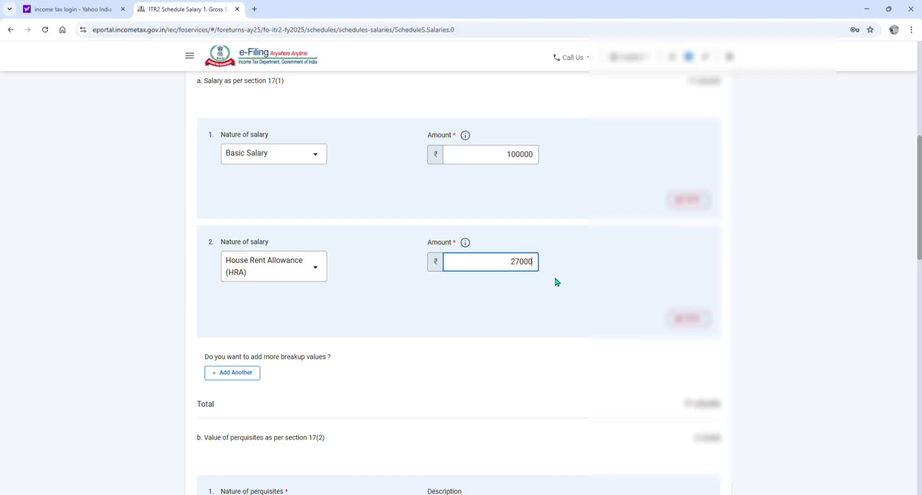
pyautogui.click(544, 160)
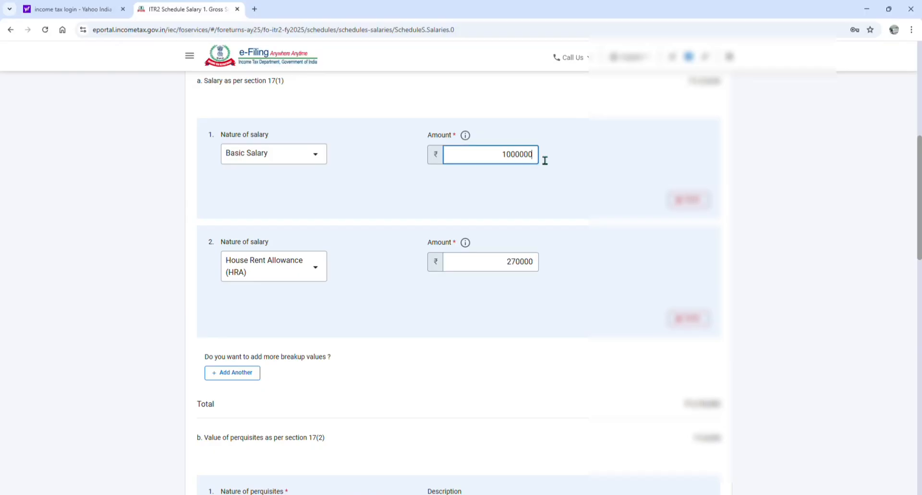
# Add a third salary component, Other Allowance, with an amount of 100000
pyautogui.click(234, 373)
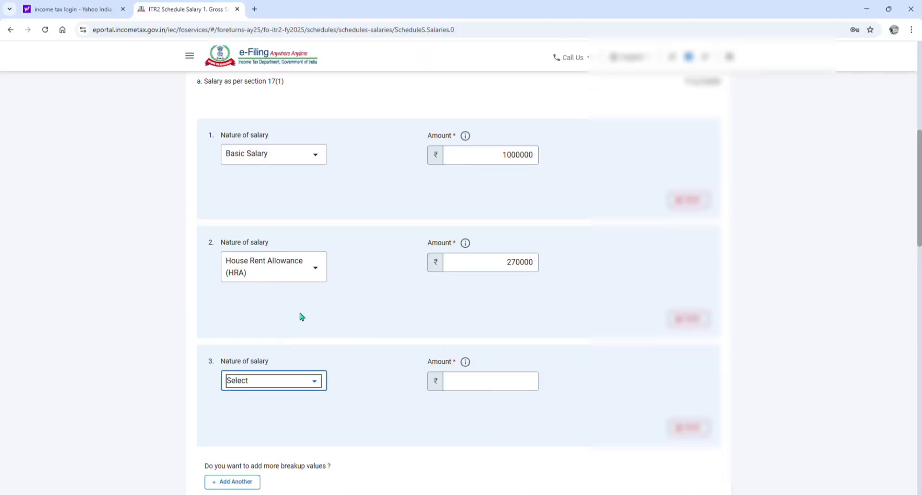
pyautogui.click(288, 380)
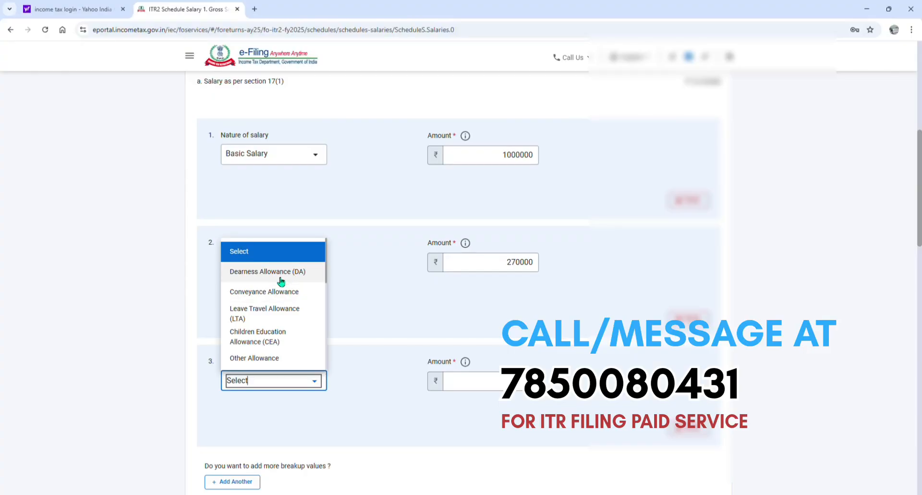
pyautogui.scroll(-2, 275, 308)
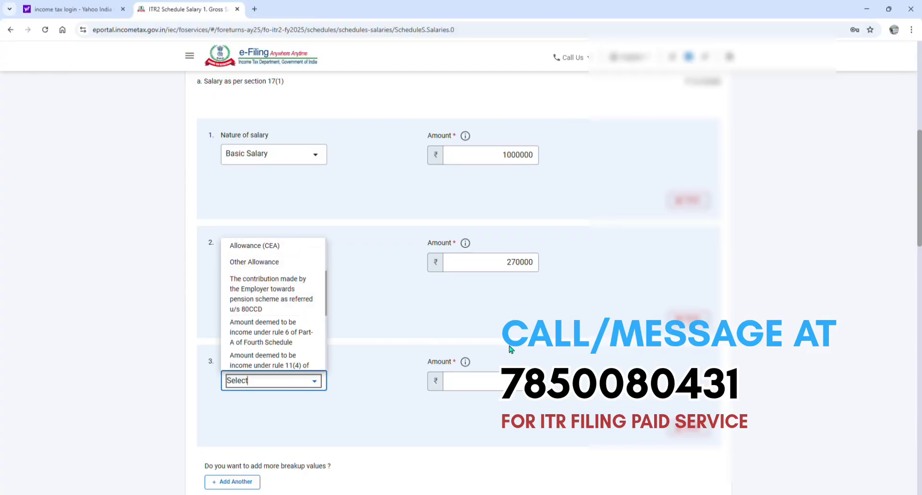
pyautogui.scroll(-2, 511, 349)
pyautogui.click(288, 286)
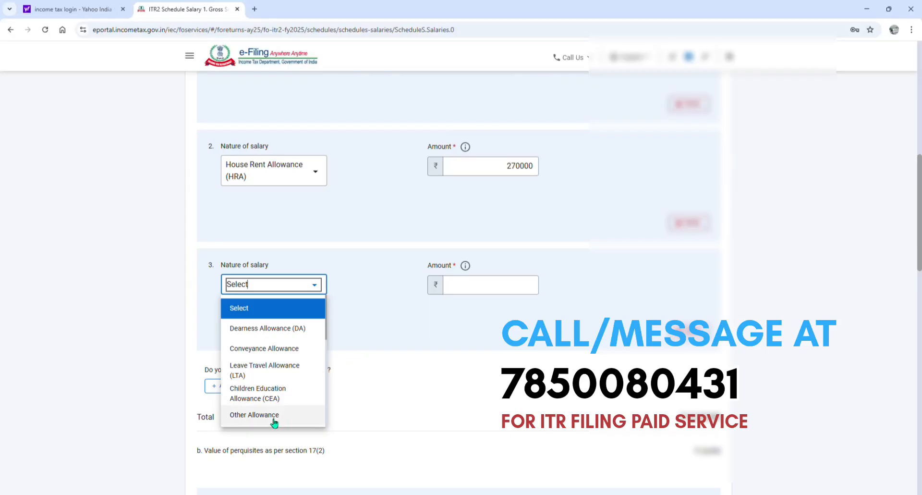
pyautogui.click(301, 416)
pyautogui.click(489, 287)
pyautogui.write('1000')
pyautogui.click(474, 334)
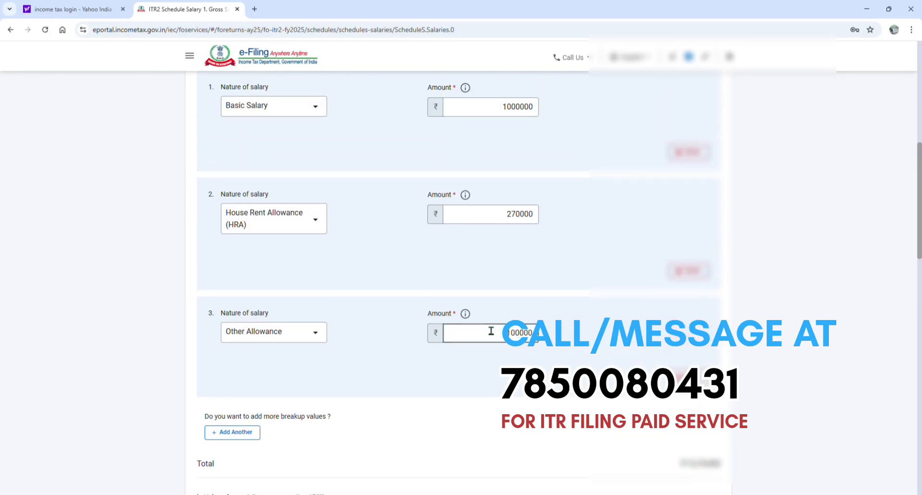
# Delete the Other benefits or amenities perquisite under section 17(2) and save the gross salary details
pyautogui.scroll(-2, 418, 324)
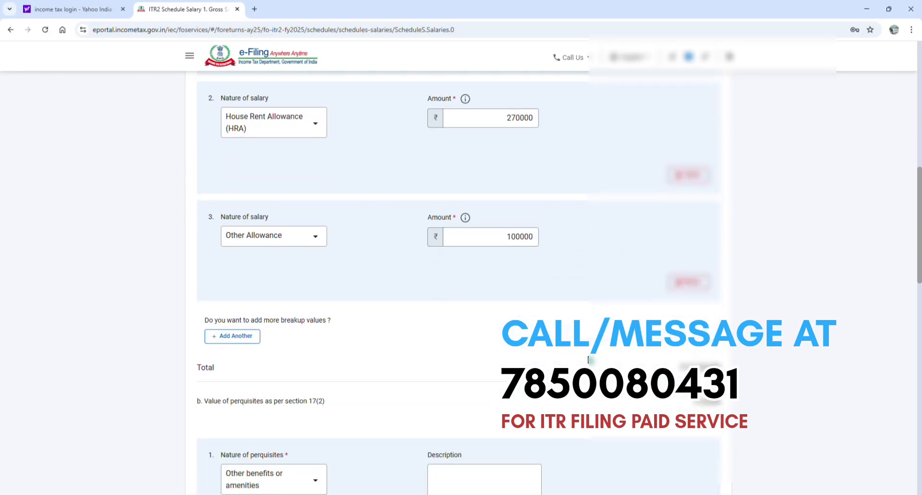
pyautogui.scroll(-4, 416, 327)
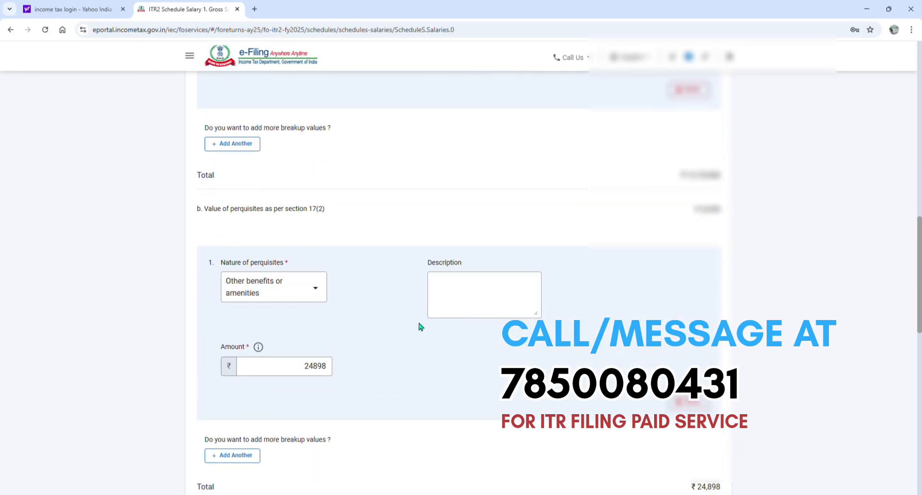
pyautogui.scroll(-1, 416, 325)
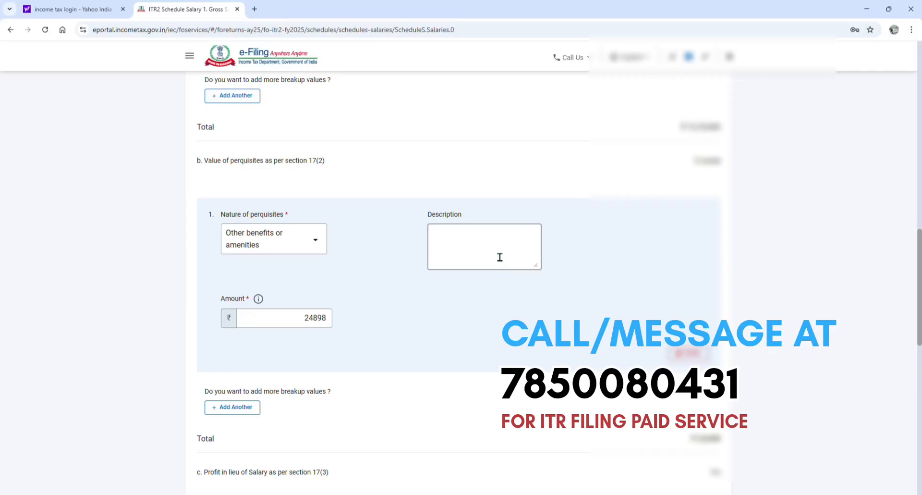
pyautogui.click(686, 356)
pyautogui.click(491, 298)
pyautogui.scroll(-5, 485, 292)
pyautogui.click(721, 445)
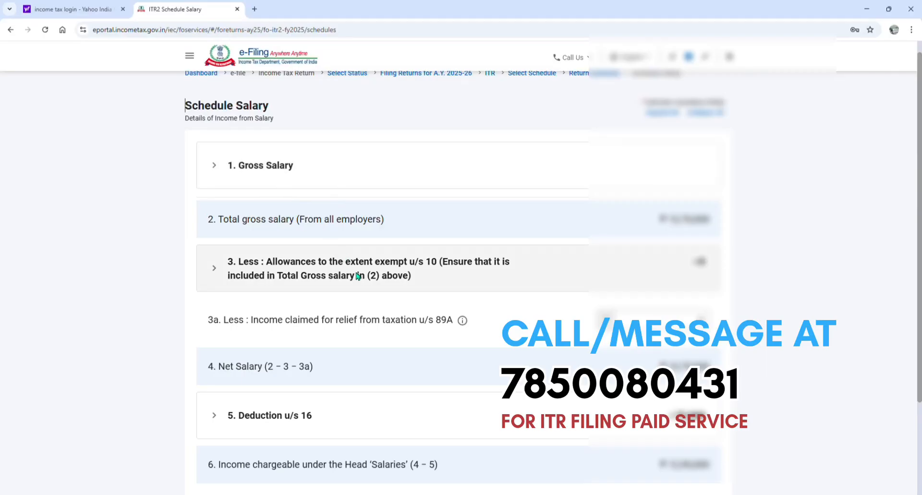
# Expand the allowances exempt u/s 10 in Schedule Salary and examine the travel concession and gratuity items
pyautogui.click(357, 276)
pyautogui.scroll(-1, 361, 269)
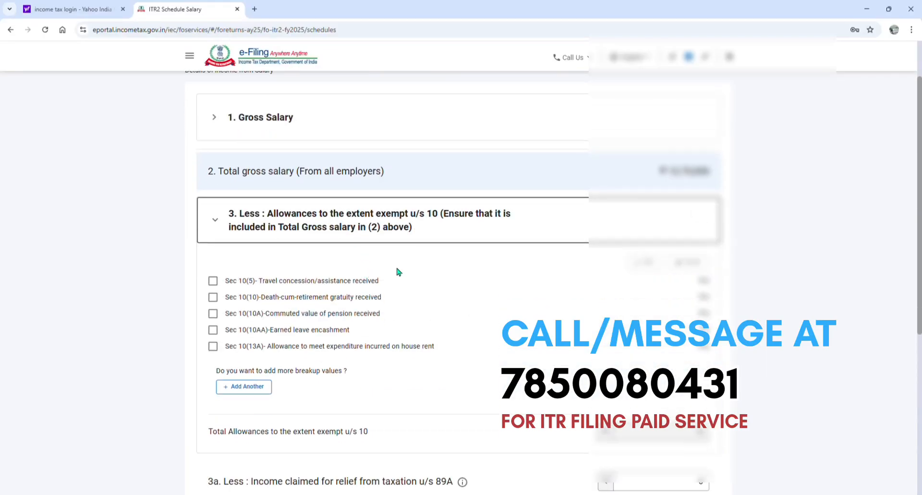
pyautogui.moveTo(263, 281); pyautogui.dragTo(385, 287)
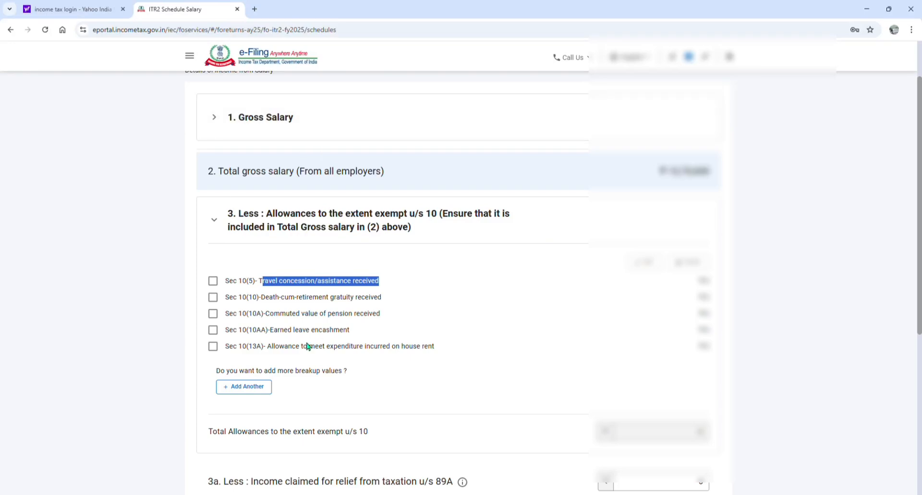
pyautogui.moveTo(261, 302); pyautogui.dragTo(373, 306)
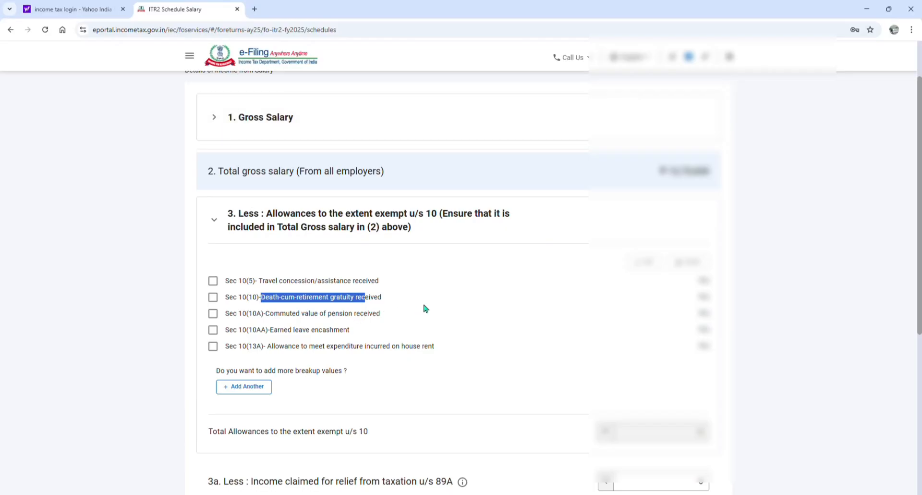
# Open the Sec 10(10) death-cum-retirement gratuity exemption to view its amount field, and return to Schedule Salary without saving
pyautogui.click(213, 297)
pyautogui.click(635, 264)
pyautogui.click(412, 236)
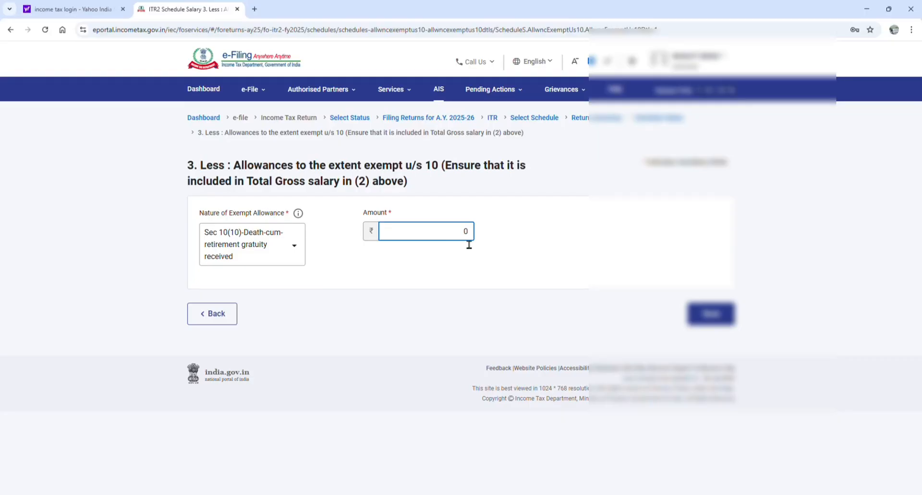
pyautogui.click(225, 315)
pyautogui.scroll(-2, 421, 274)
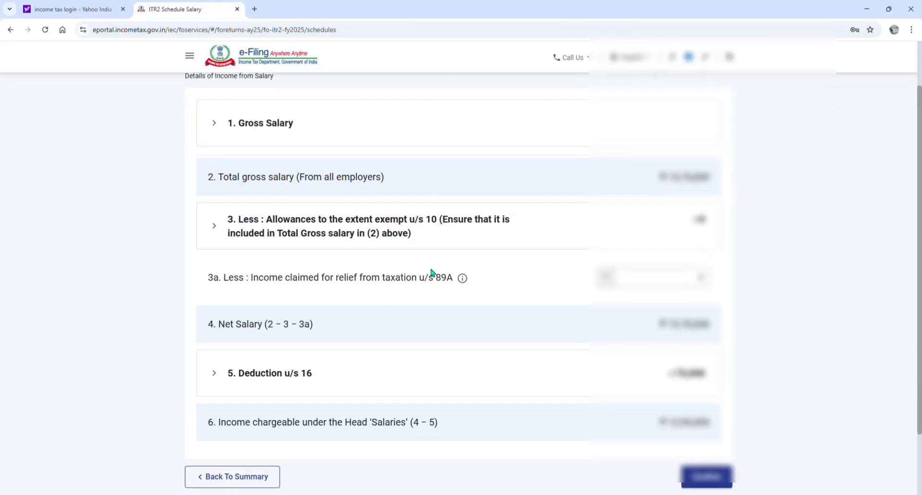
# Reopen the allowances exempt u/s 10 and examine the Nature of Exempt Allowance options for an additional entry
pyautogui.click(335, 235)
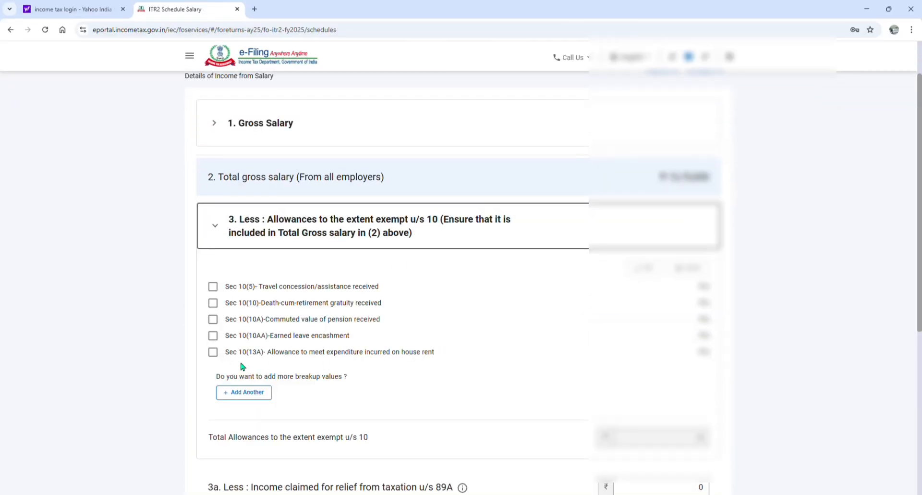
pyautogui.click(214, 352)
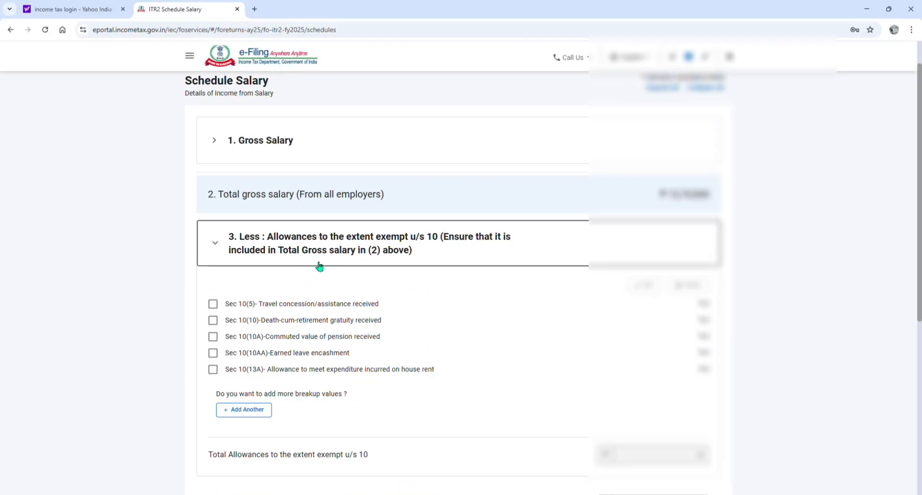
pyautogui.click(247, 410)
pyautogui.click(284, 234)
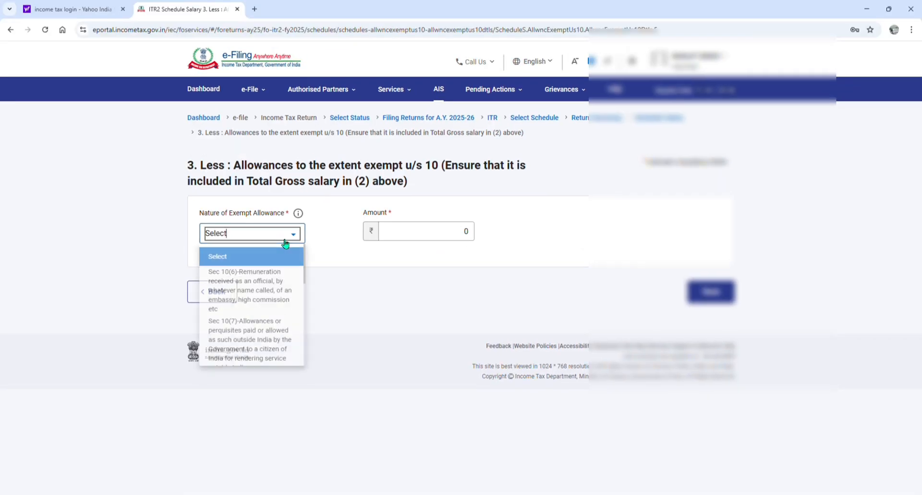
pyautogui.scroll(-10, 261, 304)
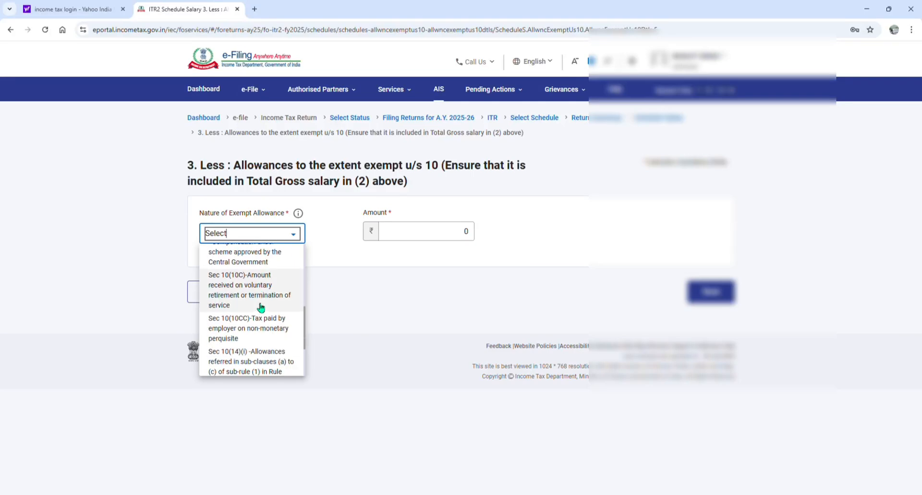
pyautogui.scroll(-2, 260, 308)
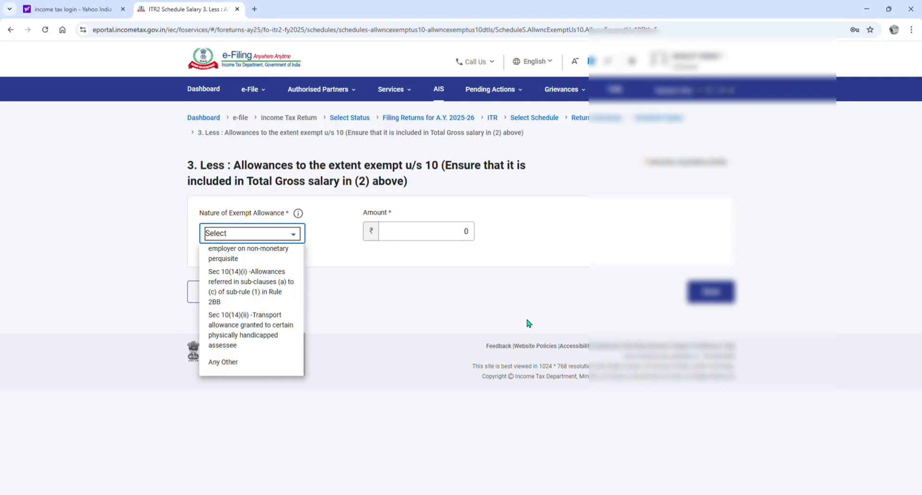
pyautogui.click(605, 320)
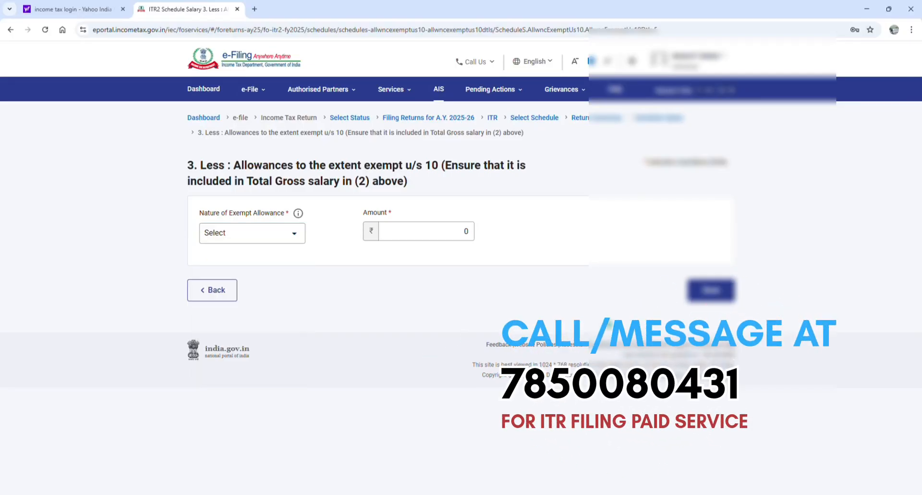
# Leave the exempt allowance form without saving and confirm Schedule Salary
pyautogui.click(220, 293)
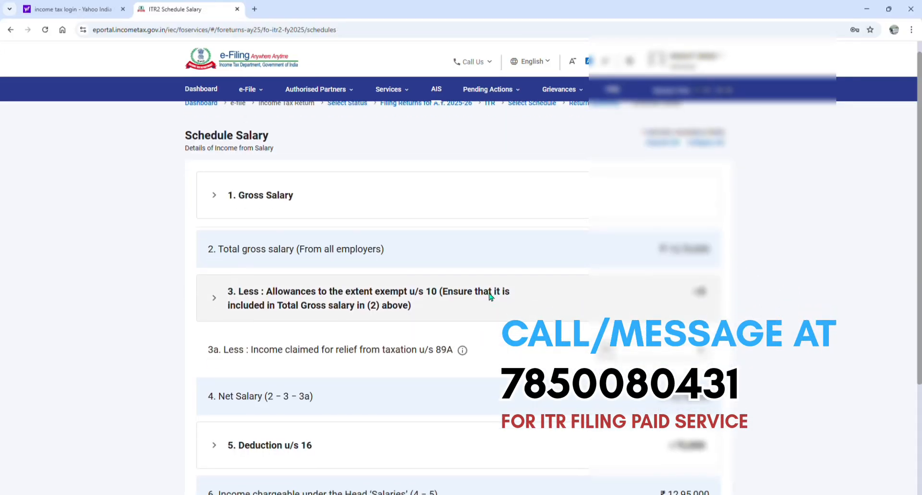
pyautogui.scroll(-4, 490, 298)
pyautogui.click(491, 298)
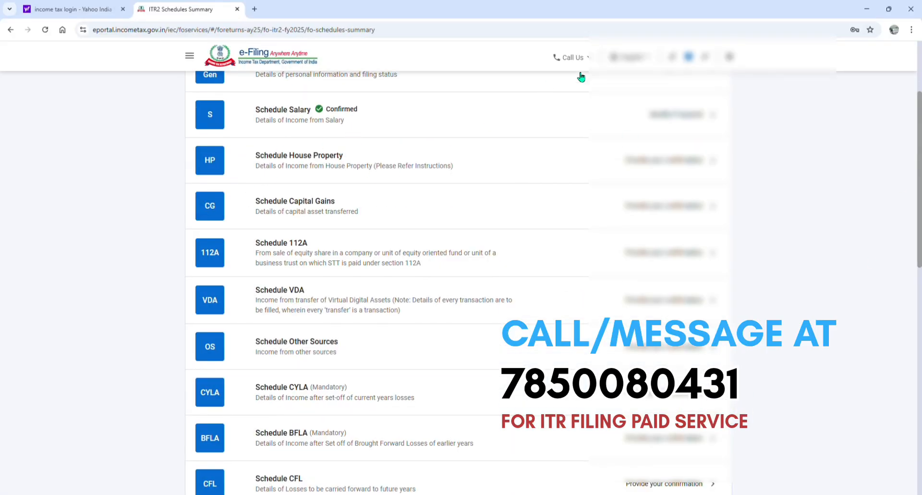
# Start a property entry in Schedule House Property with Let Out as the type of house property
pyautogui.click(357, 164)
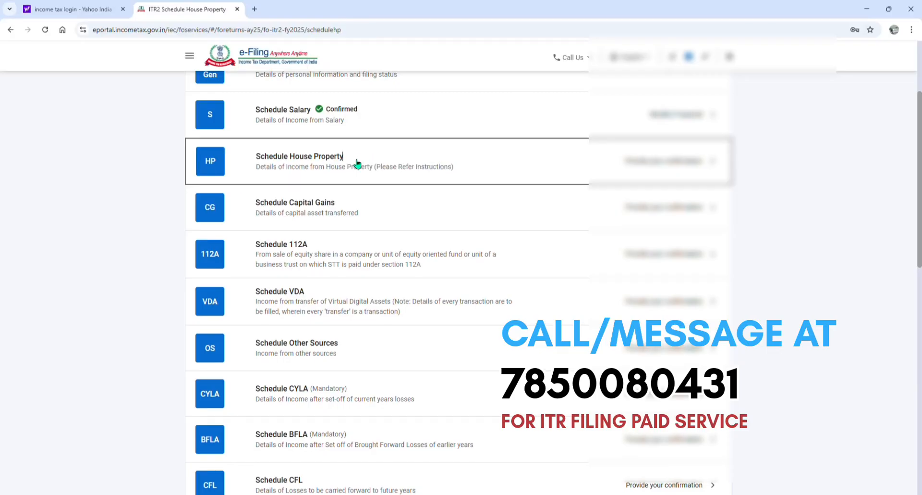
pyautogui.click(302, 210)
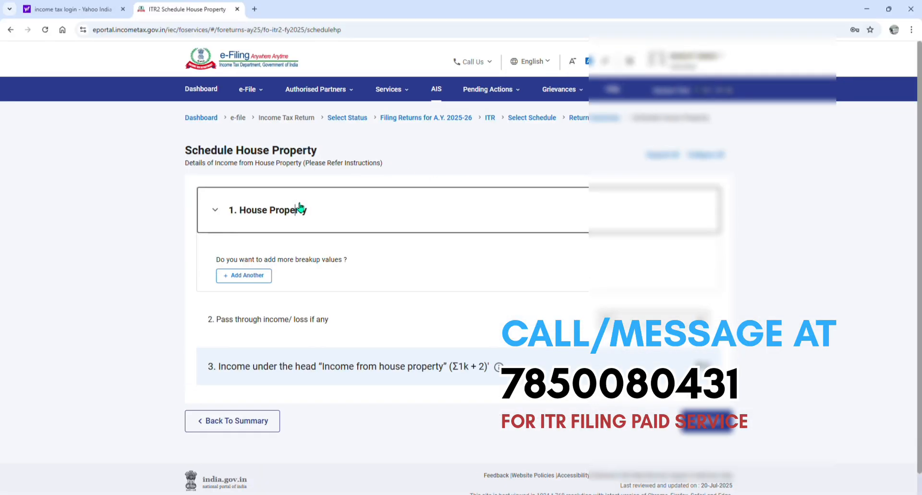
pyautogui.click(238, 283)
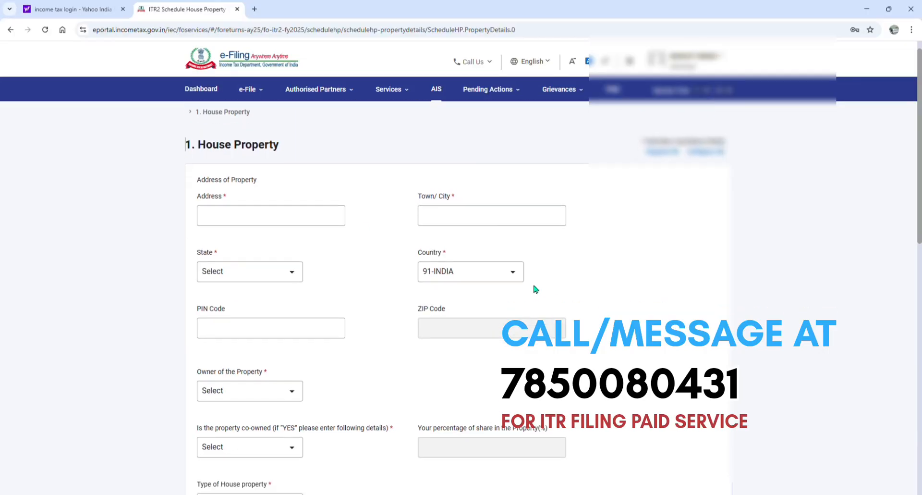
pyautogui.scroll(-3, 532, 282)
pyautogui.click(288, 229)
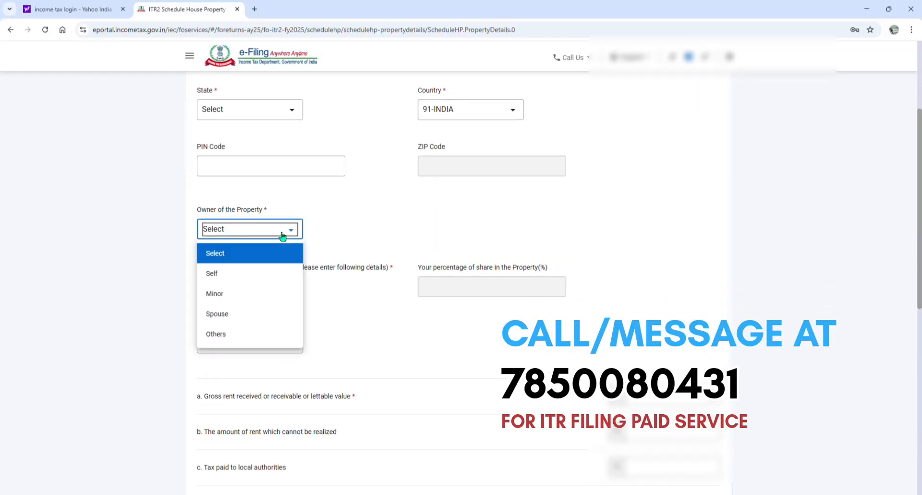
pyautogui.click(450, 232)
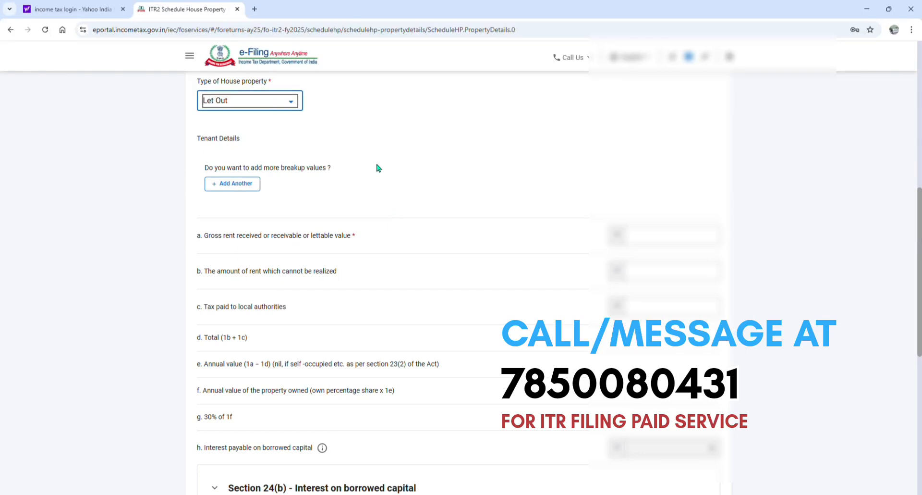
# Set the gross rent received or receivable for the let-out property to 120000
pyautogui.scroll(-5, 376, 160)
pyautogui.scroll(5, 370, 159)
pyautogui.click(676, 244)
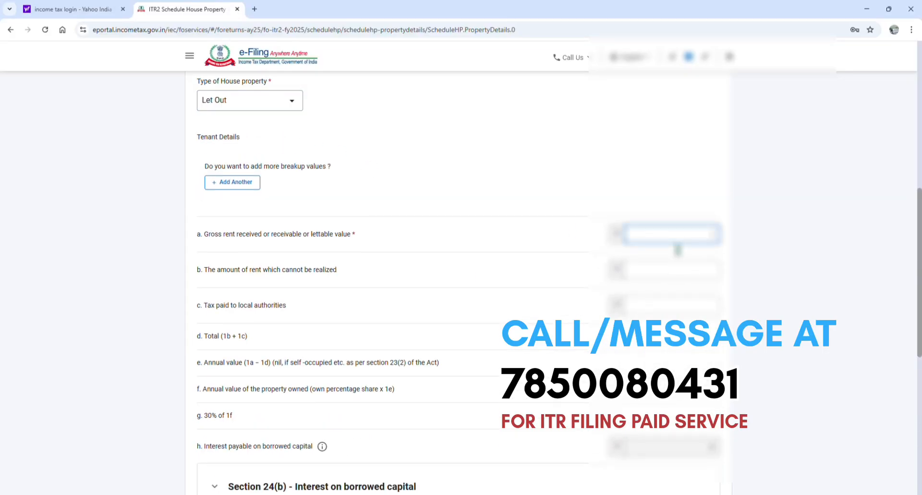
pyautogui.write('12')
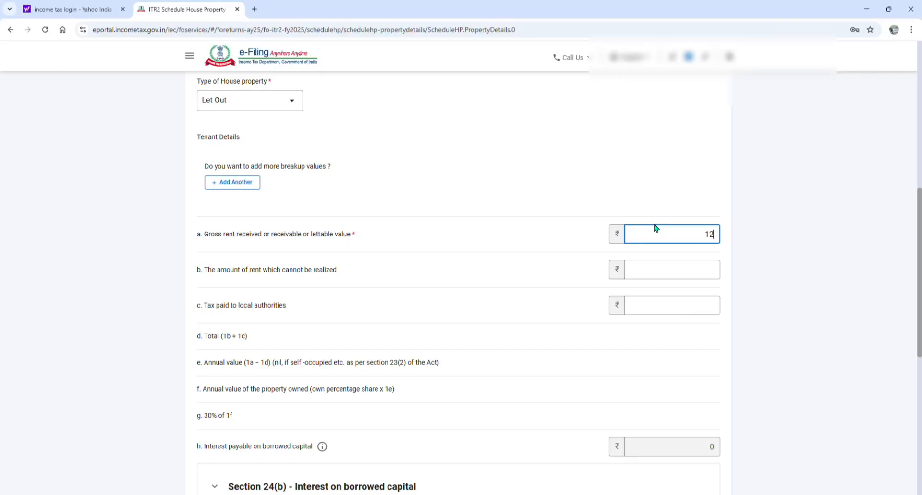
pyautogui.write('220000')
pyautogui.click(591, 311)
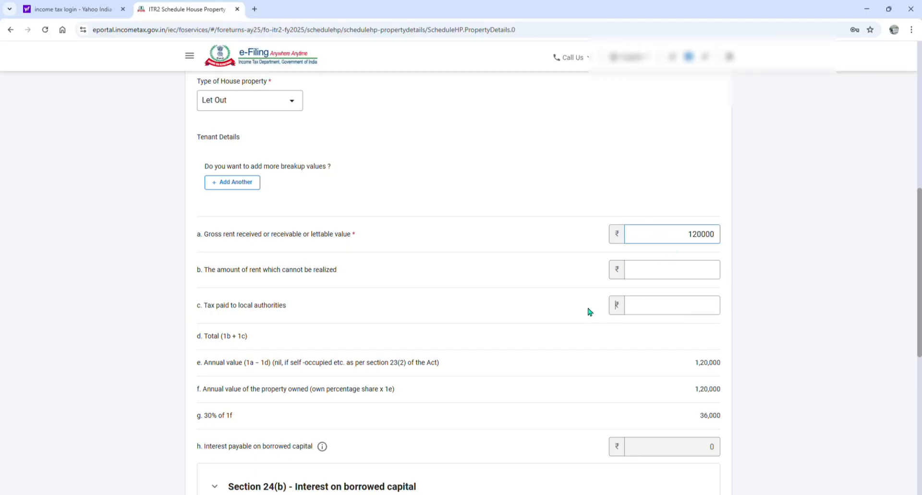
# Start a loan entry under Section 24(b) - Interest on borrowed capital, and go back to the Return Summary without saving the property
pyautogui.scroll(-4, 603, 303)
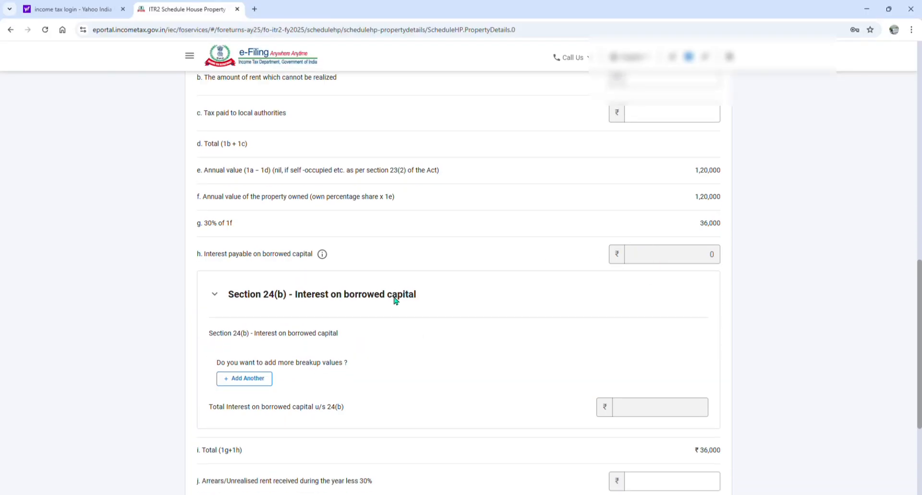
pyautogui.click(243, 378)
pyautogui.scroll(-4, 356, 177)
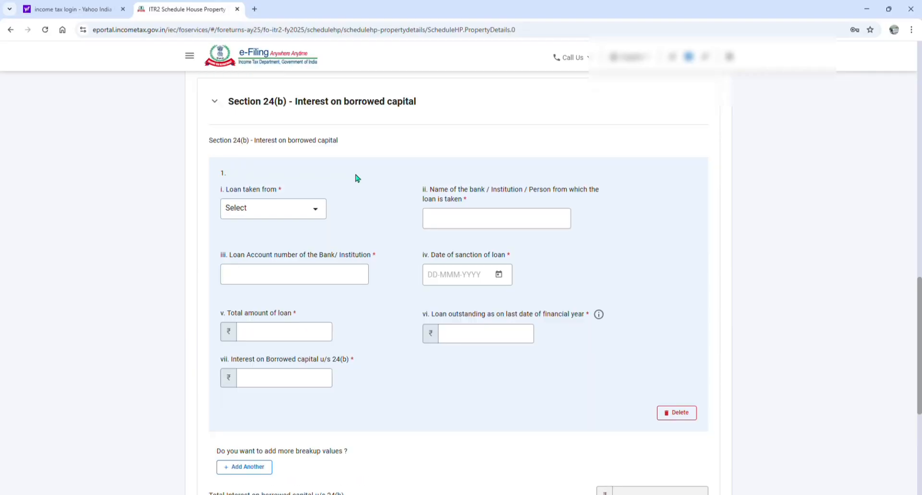
pyautogui.click(314, 215)
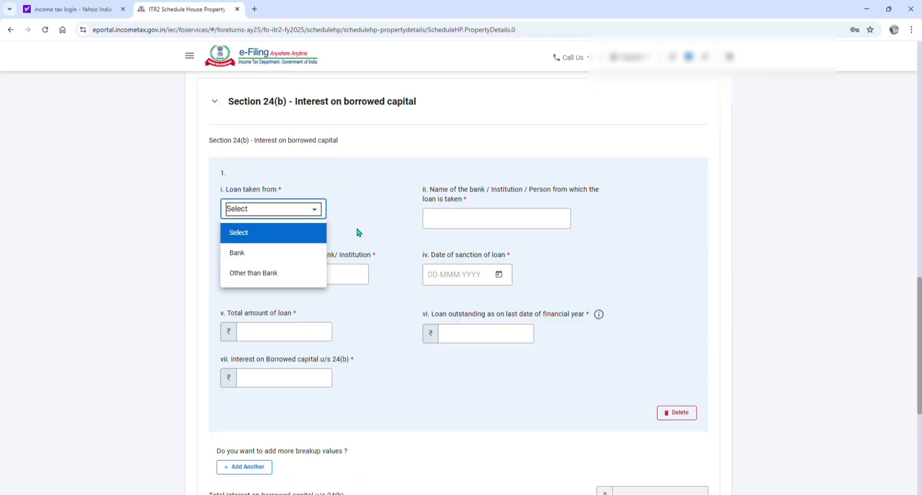
pyautogui.click(371, 223)
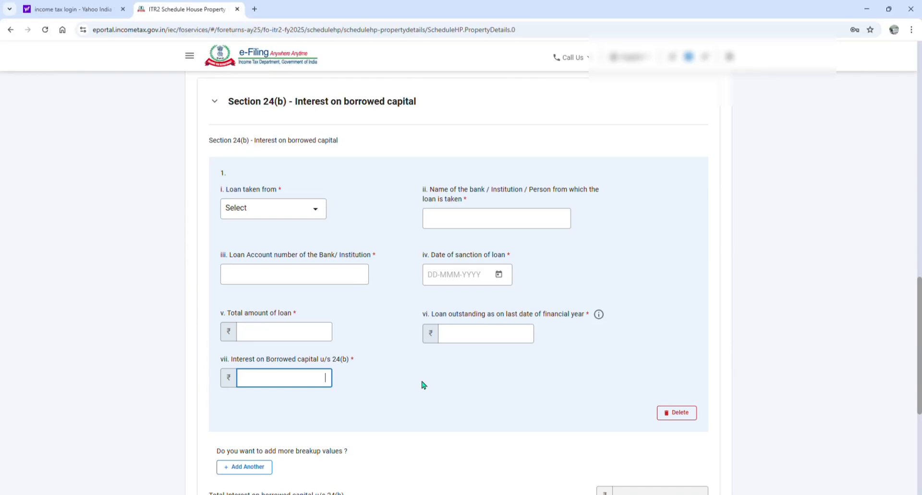
pyautogui.scroll(-4, 441, 386)
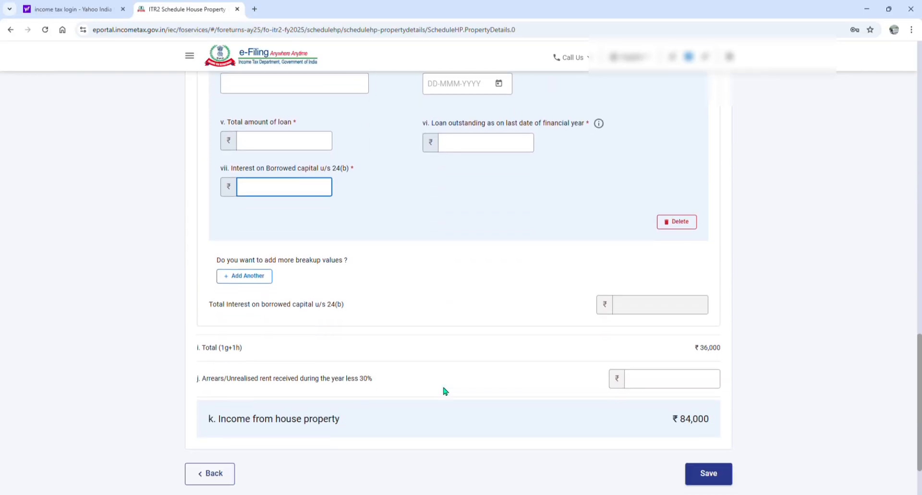
pyautogui.click(214, 471)
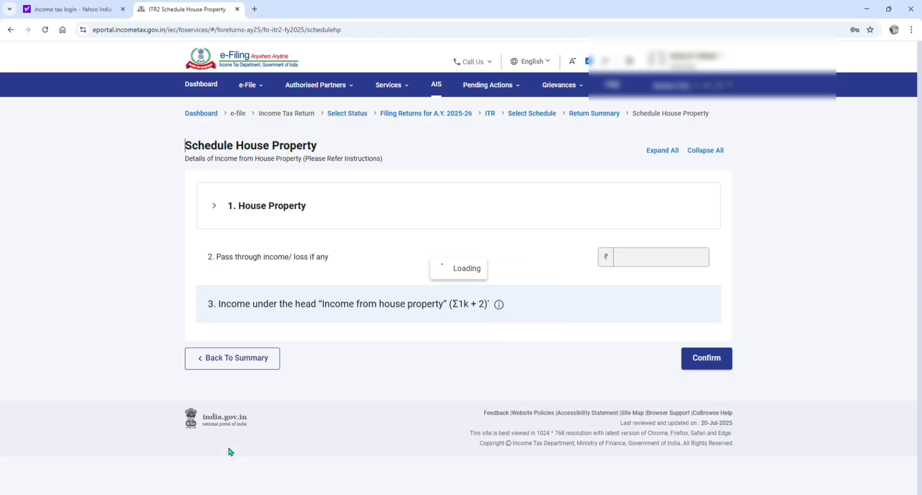
pyautogui.click(231, 364)
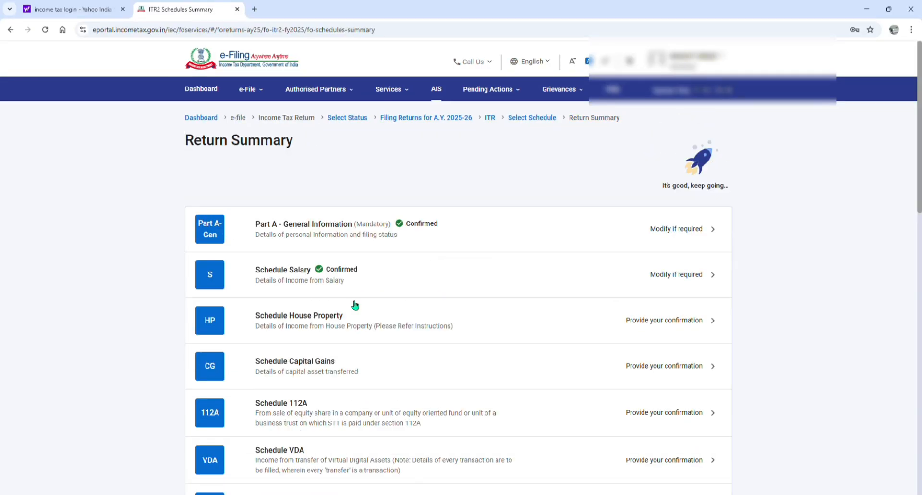
# Open Schedule Capital Gains from the Return Summary and dismiss its pop-up
pyautogui.scroll(-3, 346, 329)
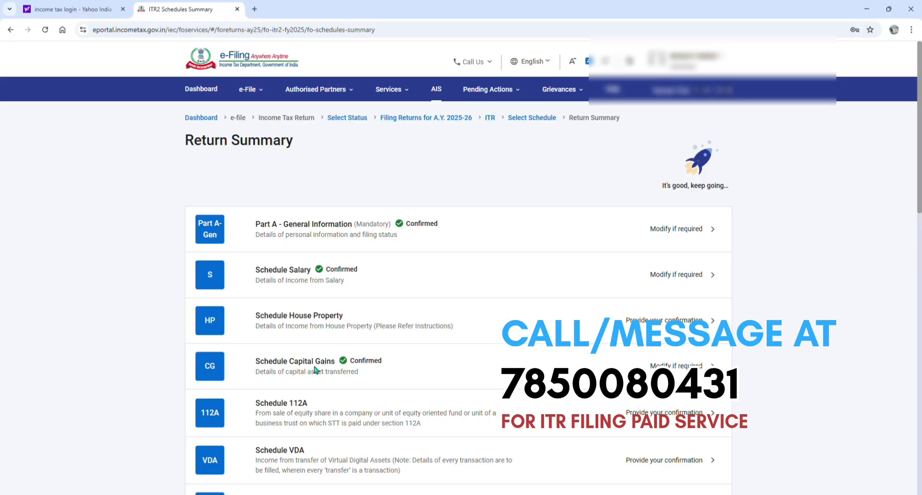
pyautogui.click(314, 369)
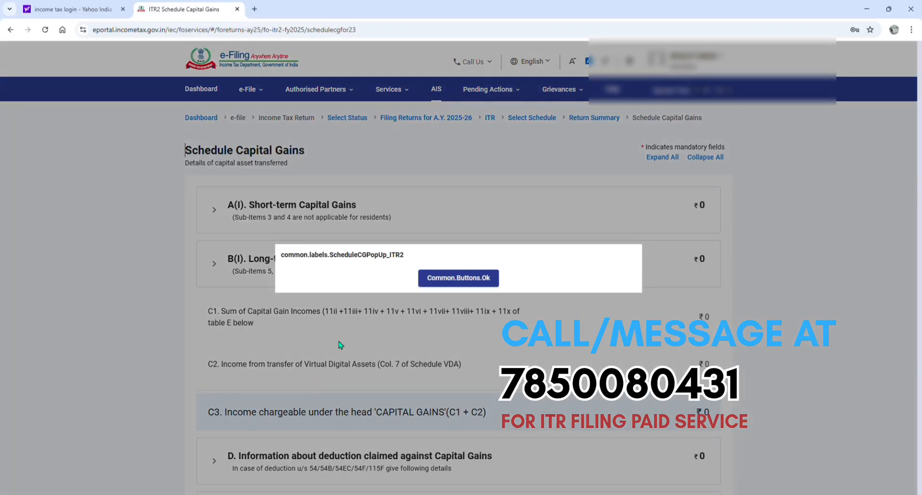
pyautogui.click(461, 284)
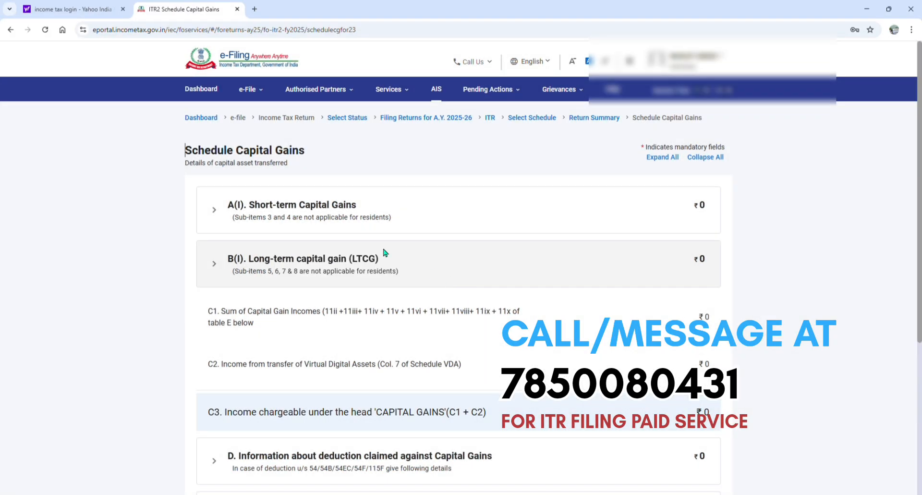
# Start a short-term capital gains entry for STT-paid equity shares or equity mutual funds under section 111A [for others]
pyautogui.click(329, 213)
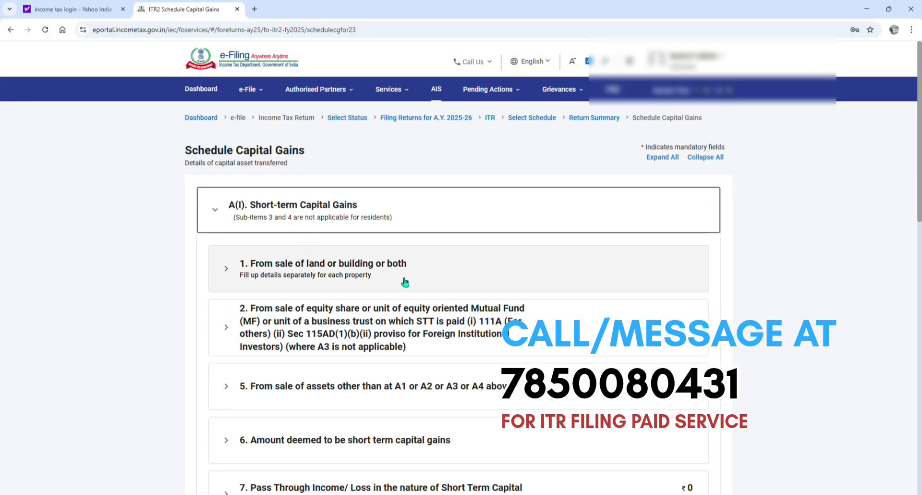
pyautogui.scroll(-3, 413, 240)
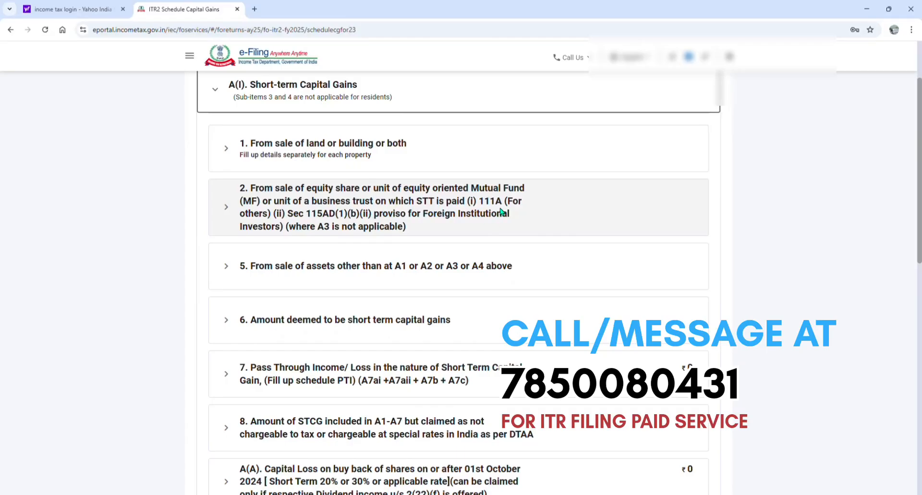
pyautogui.click(349, 215)
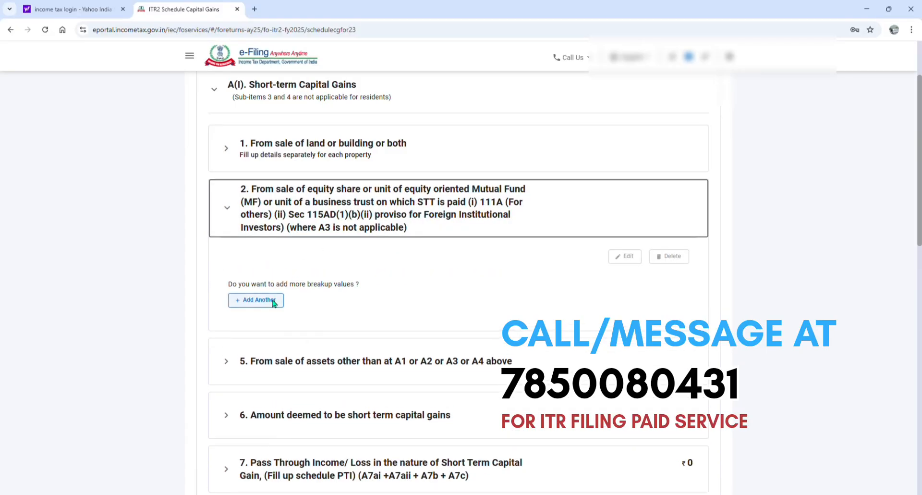
pyautogui.click(255, 358)
pyautogui.click(691, 253)
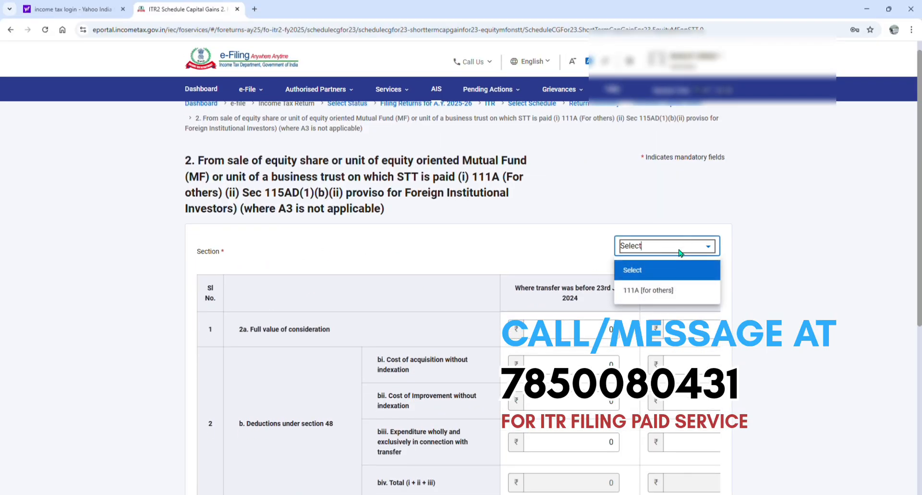
pyautogui.click(658, 290)
# Examine the consideration and cost fields for transfers before and on or after 23rd July 2024, and return to the Return Summary without saving
pyautogui.moveTo(537, 287); pyautogui.dragTo(620, 337)
pyautogui.press('Right')
pyautogui.moveTo(692, 288); pyautogui.dragTo(726, 294)
pyautogui.click(648, 329)
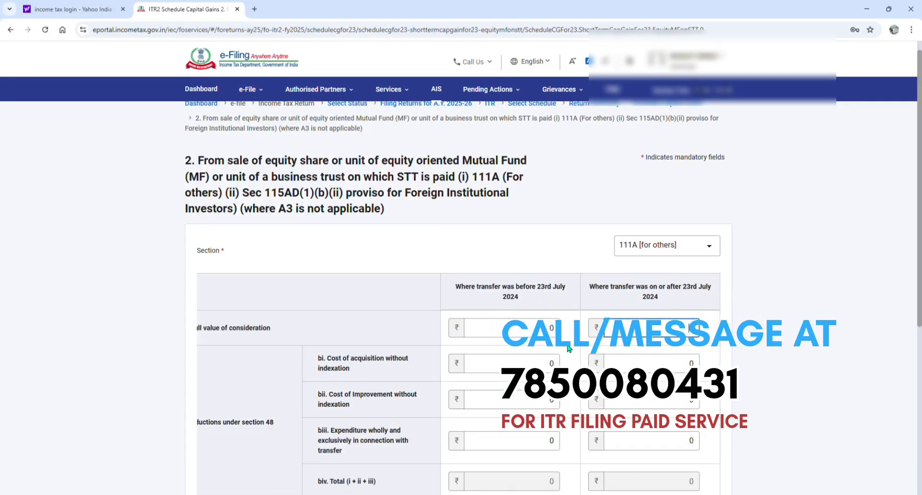
pyautogui.click(528, 338)
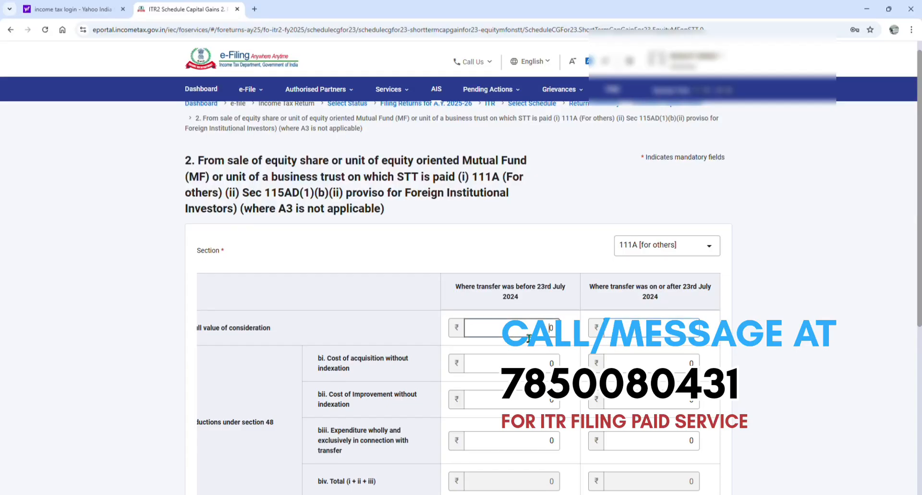
pyautogui.click(527, 368)
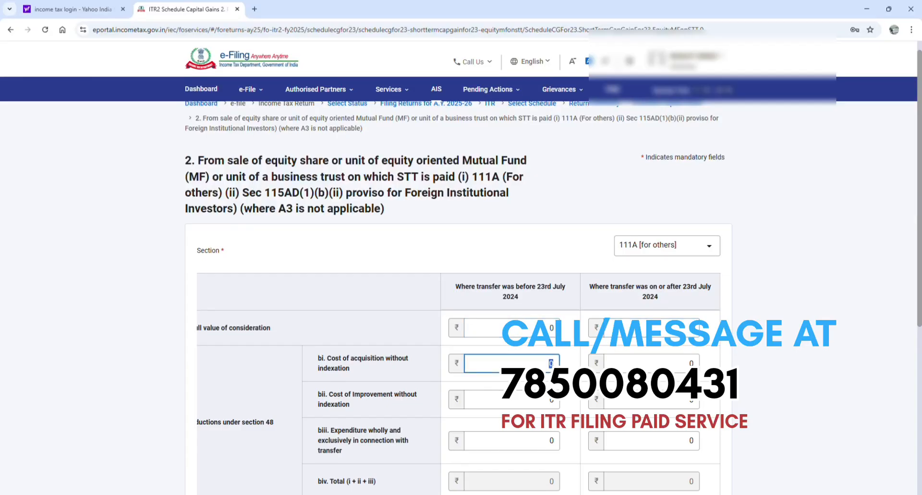
pyautogui.scroll(-5, 547, 268)
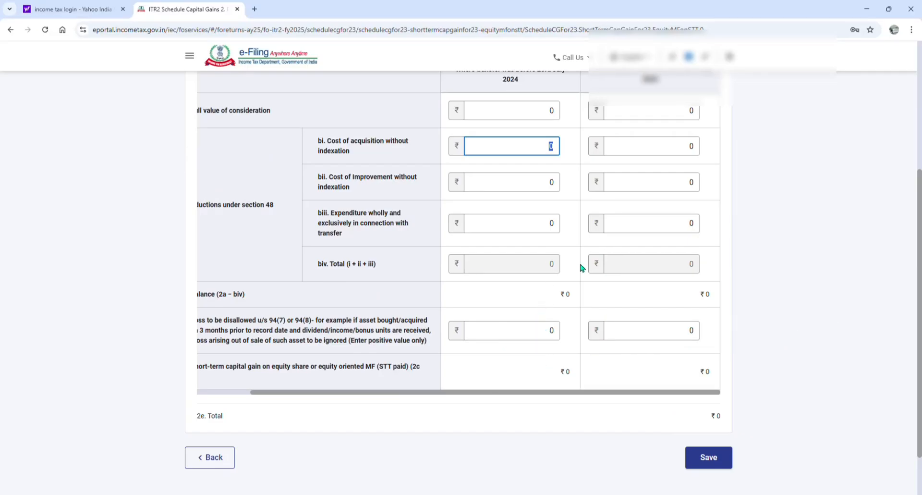
pyautogui.click(215, 457)
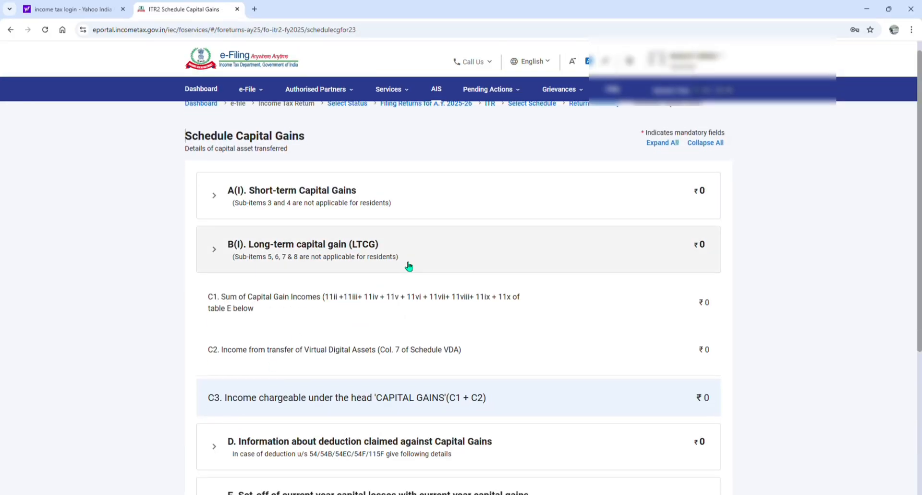
pyautogui.scroll(-5, 410, 269)
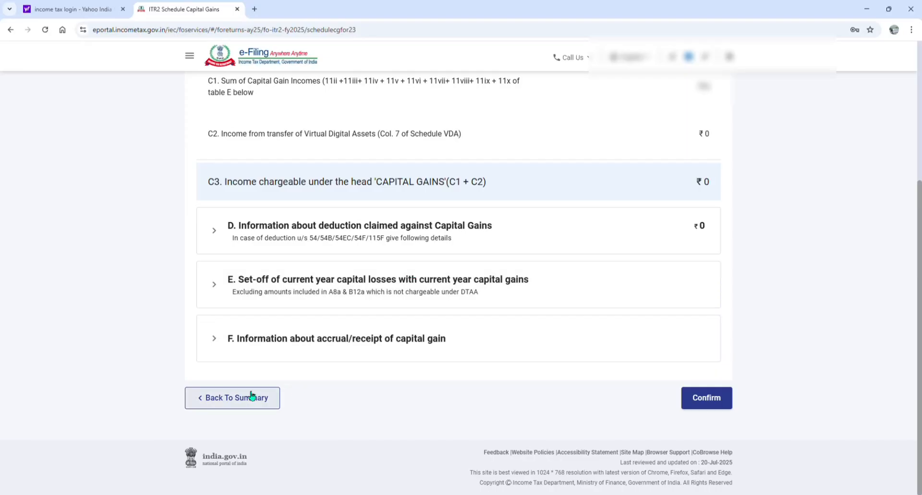
pyautogui.click(251, 336)
# Open Schedule 112A from the Return Summary, dismiss its pop-up and start a new breakup entry
pyautogui.scroll(-2, 342, 325)
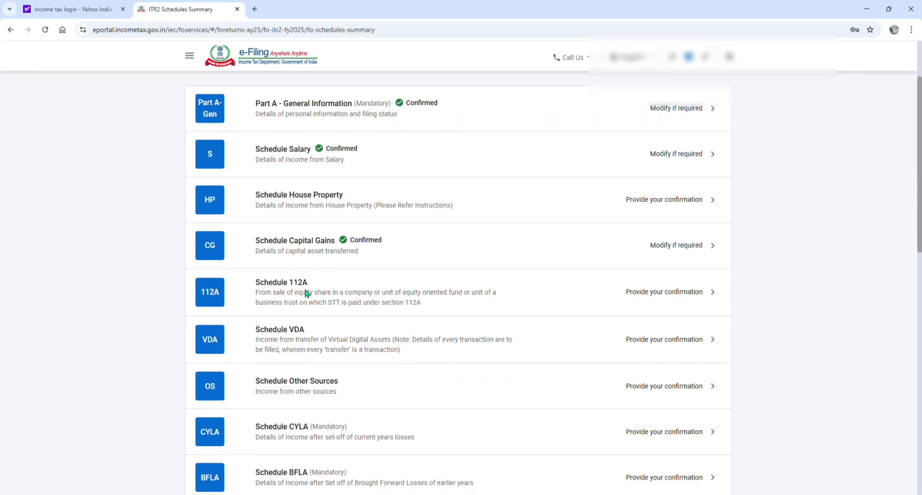
pyautogui.click(306, 293)
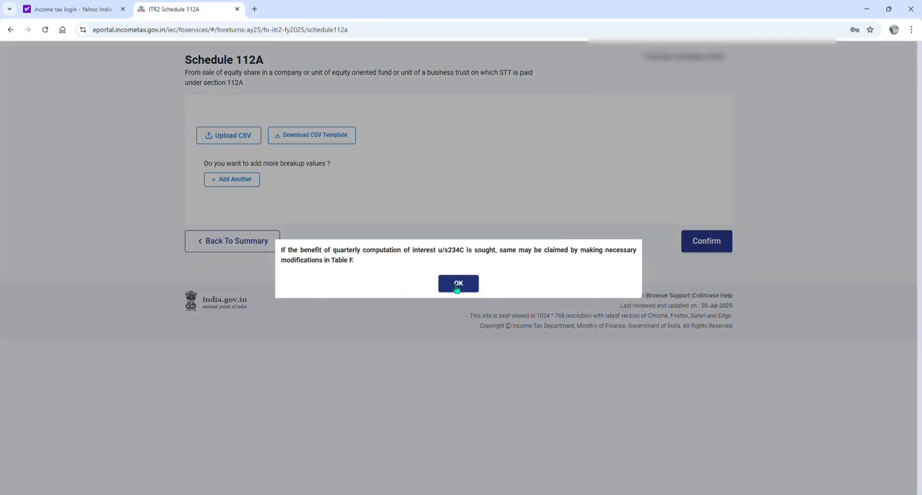
pyautogui.click(457, 282)
pyautogui.click(235, 269)
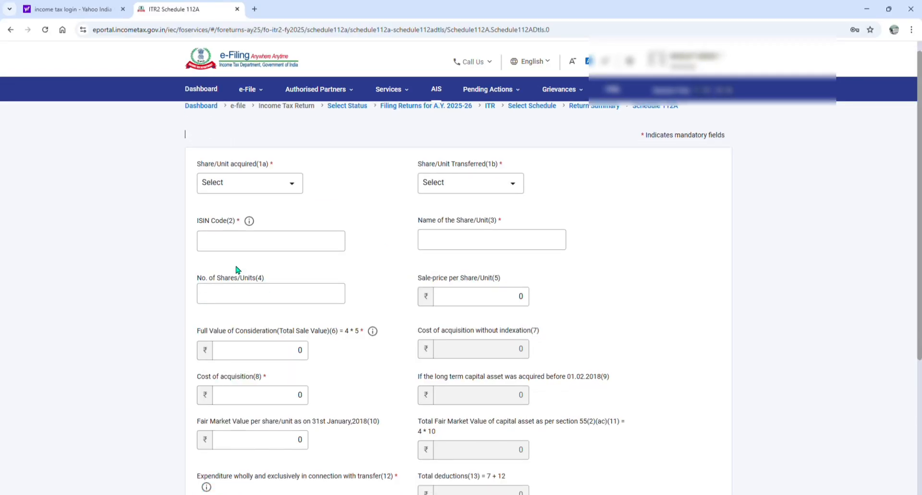
# Set the share or unit as acquired After 31st January 2018 and transferred Before 23rd July 2024
pyautogui.click(285, 189)
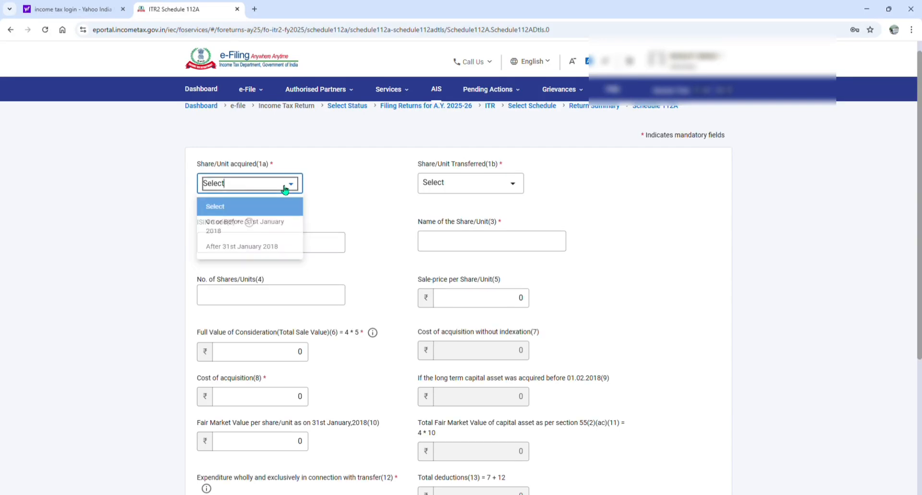
pyautogui.click(268, 251)
pyautogui.click(467, 196)
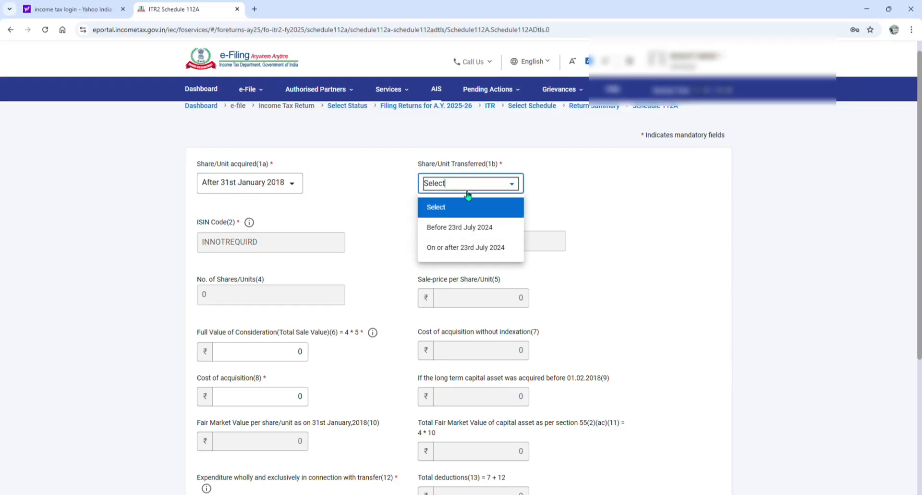
pyautogui.click(464, 228)
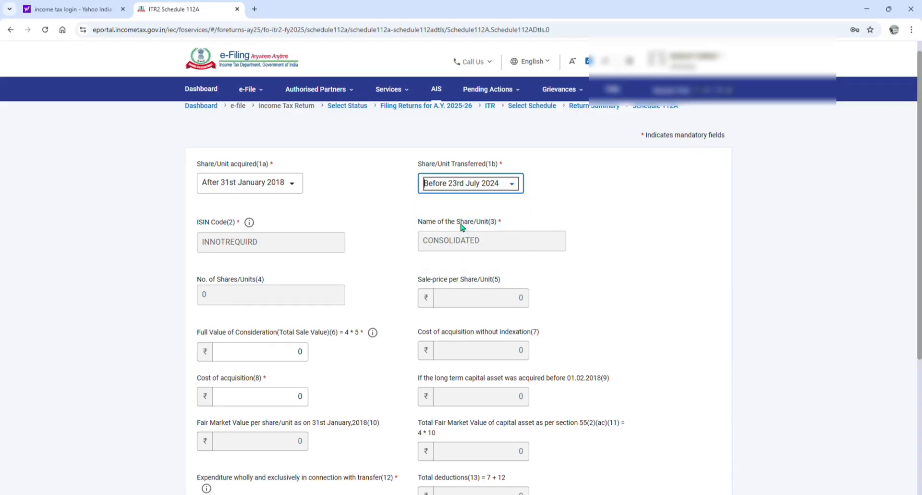
# Examine the total sale value, cost of acquisition and transfer expenditure fields, and go back to the Return Summary without saving the 112A entry
pyautogui.scroll(-2, 536, 226)
pyautogui.click(298, 281)
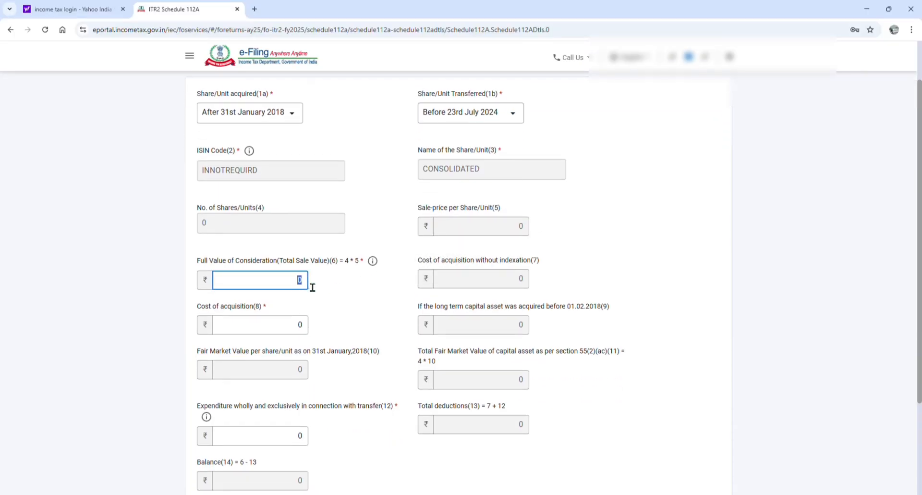
pyautogui.click(309, 328)
pyautogui.scroll(-3, 348, 325)
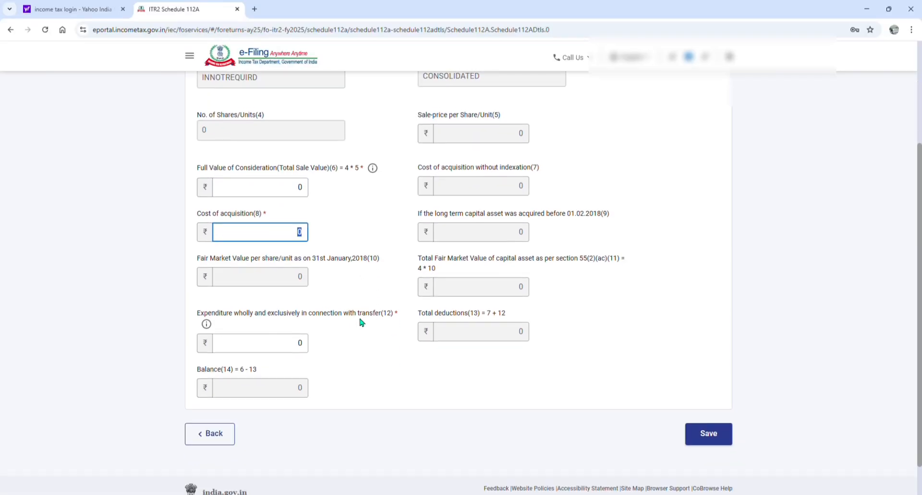
pyautogui.click(299, 347)
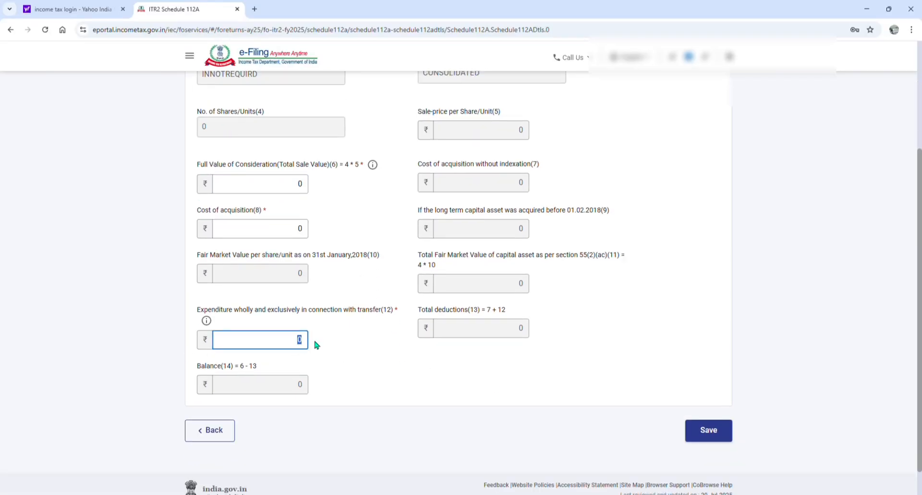
pyautogui.click(225, 438)
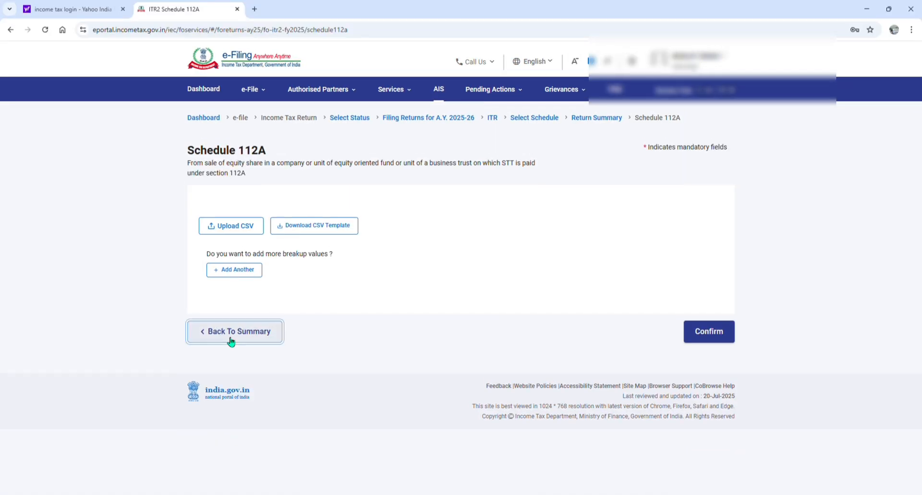
pyautogui.click(231, 341)
# Open Schedule VDA from the Return Summary, dismiss its pop-up and start a new Virtual Digital Assets entry
pyautogui.scroll(-2, 331, 327)
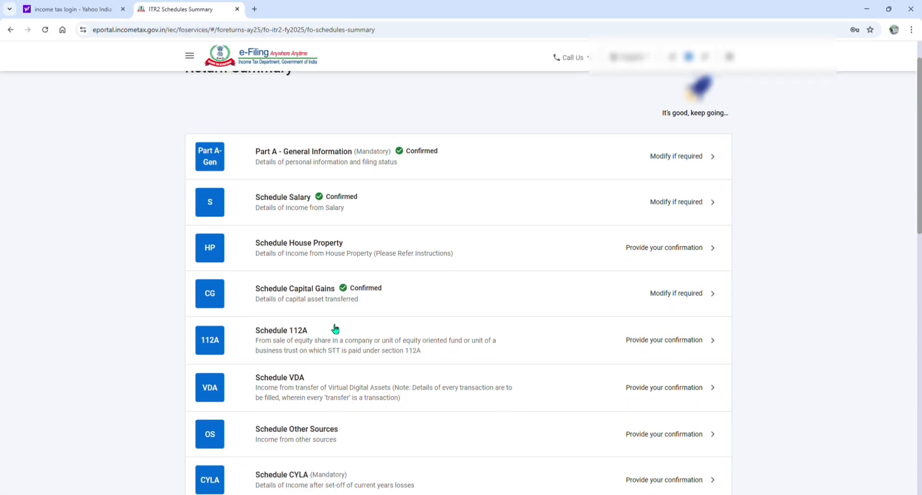
pyautogui.scroll(-2, 335, 328)
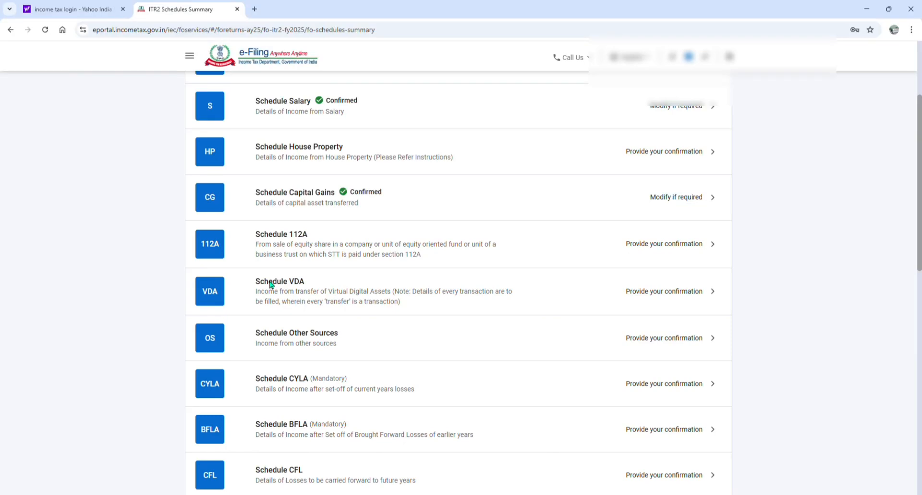
pyautogui.click(283, 286)
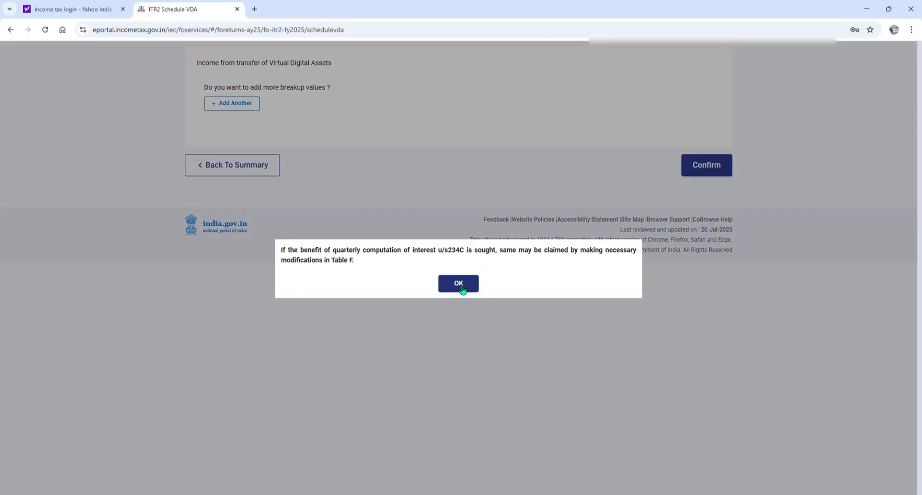
pyautogui.click(463, 289)
pyautogui.click(246, 244)
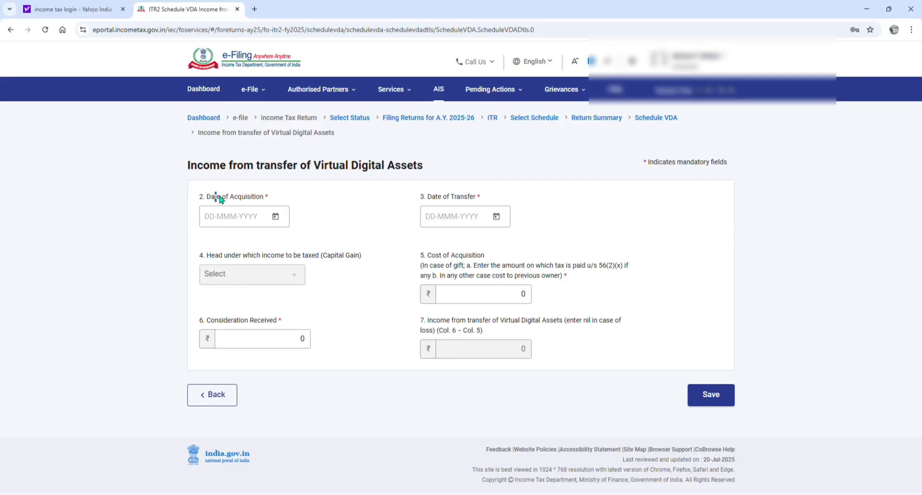
# Examine the date, cost of acquisition and consideration received fields, and go back to the Return Summary without saving the virtual digital asset
pyautogui.moveTo(220, 199); pyautogui.dragTo(264, 199)
pyautogui.moveTo(437, 196); pyautogui.dragTo(472, 199)
pyautogui.click(472, 199)
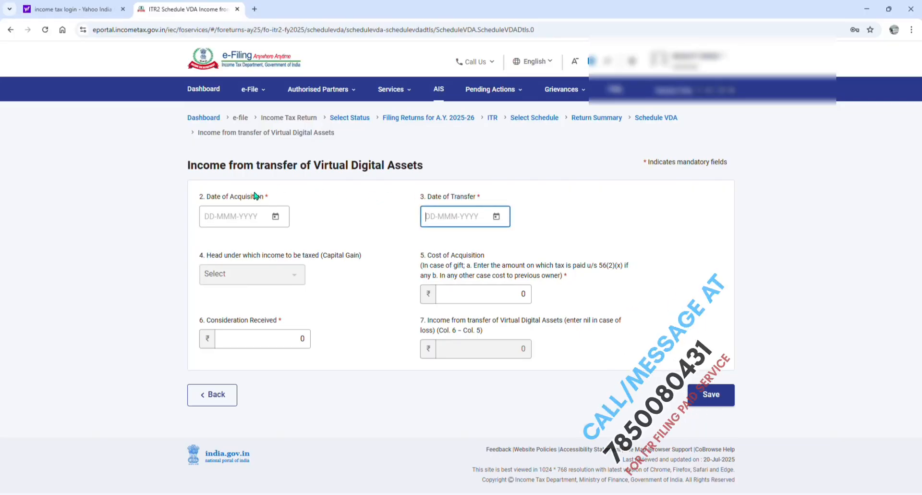
pyautogui.moveTo(432, 255); pyautogui.dragTo(492, 255)
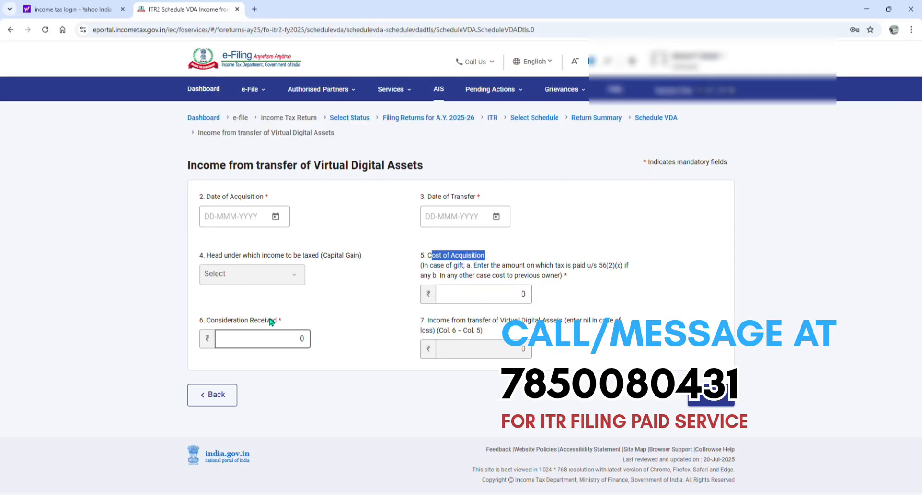
pyautogui.moveTo(289, 324); pyautogui.dragTo(215, 325)
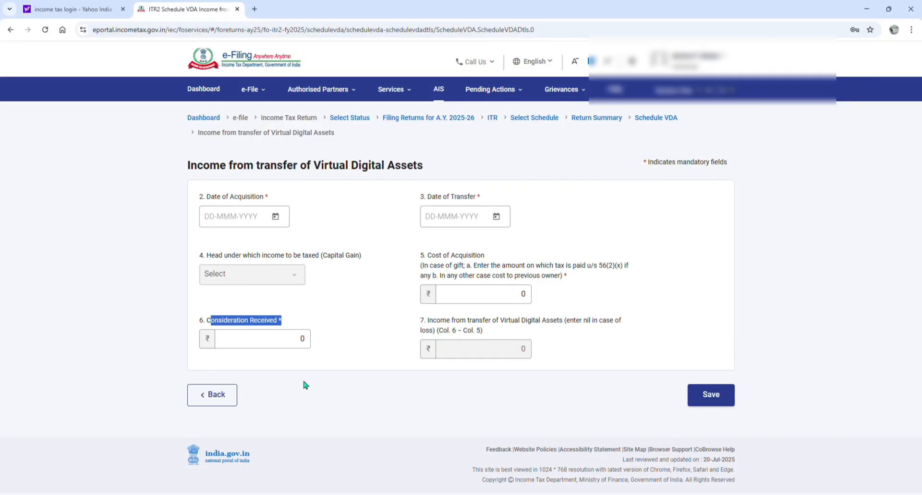
pyautogui.click(217, 397)
pyautogui.click(232, 303)
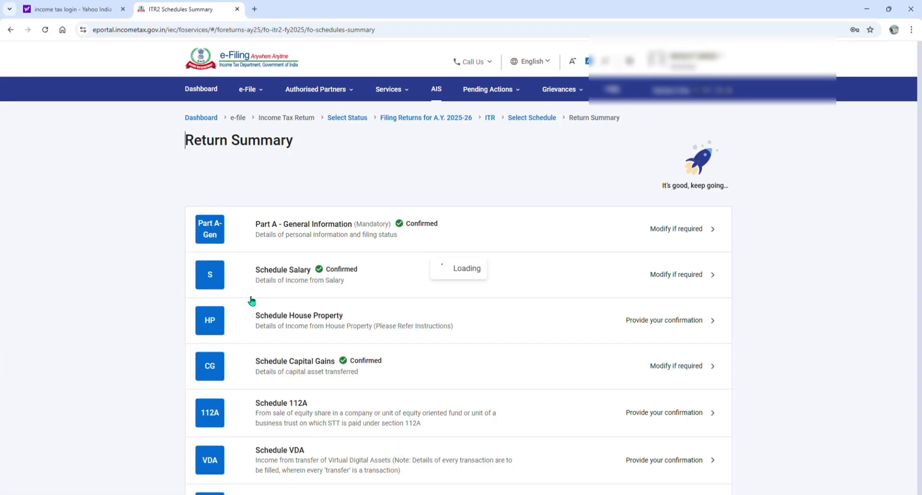
# Open Schedule Other Sources and expand the gross income chargeable to tax at normal applicable rates to review its dividend and interest breakup
pyautogui.scroll(-3, 381, 302)
pyautogui.scroll(-2, 381, 302)
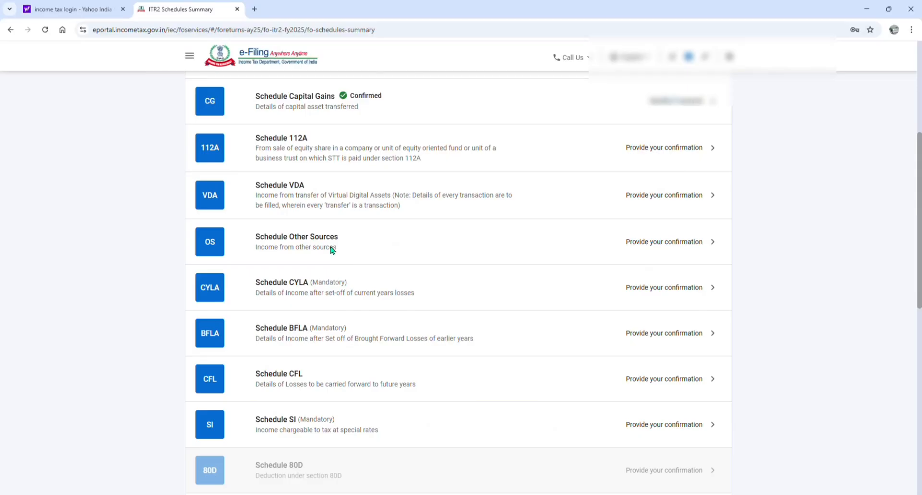
pyautogui.click(332, 249)
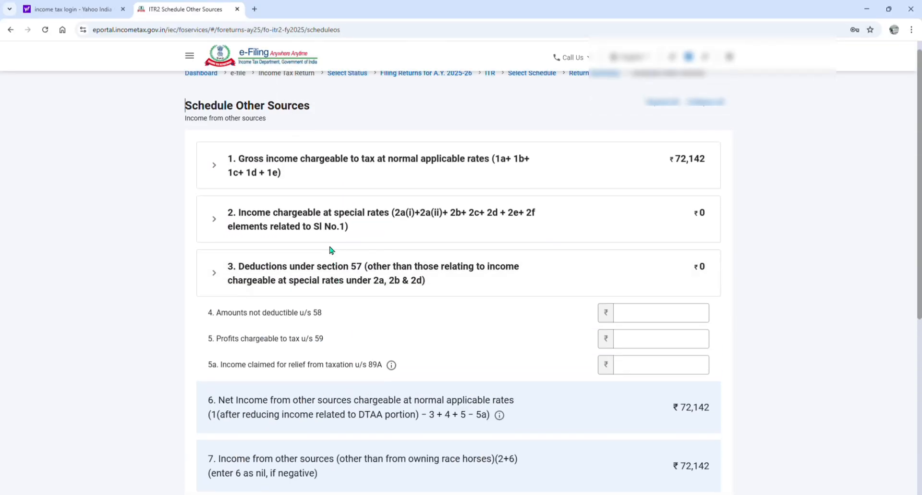
pyautogui.click(334, 164)
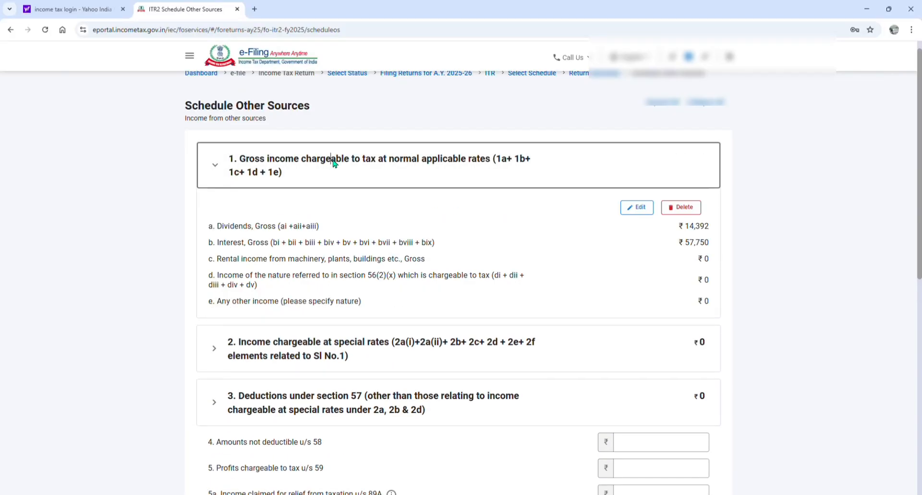
pyautogui.moveTo(391, 160); pyautogui.dragTo(472, 162)
pyautogui.click(455, 171)
pyautogui.scroll(-2, 418, 246)
# Expand the income chargeable at special rates and examine the lines for lottery and online game winnings
pyautogui.click(348, 252)
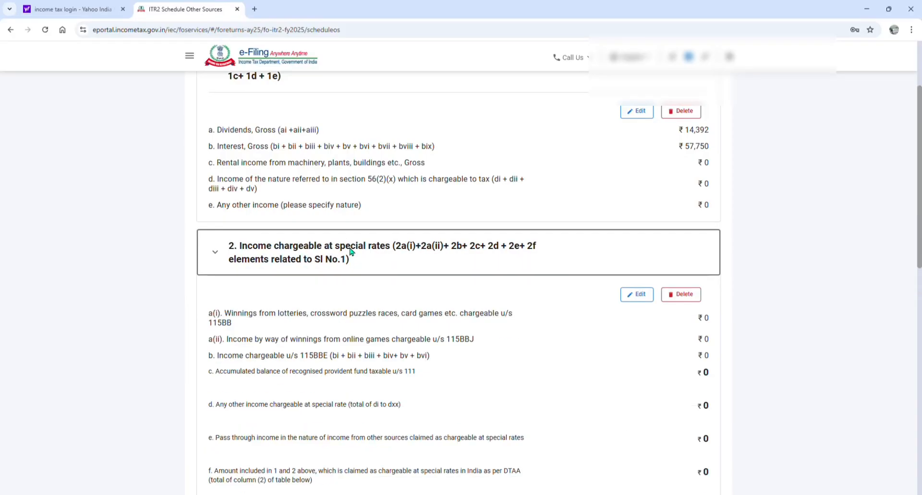
pyautogui.scroll(-1, 392, 244)
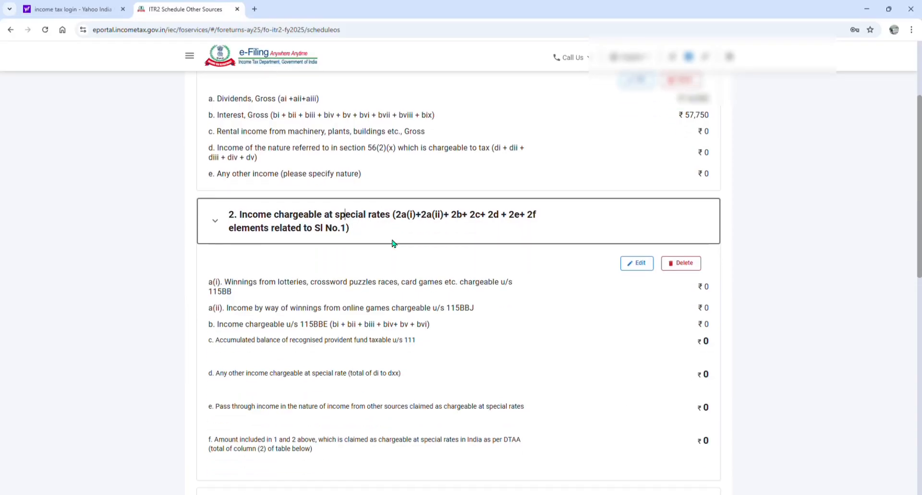
pyautogui.moveTo(261, 265); pyautogui.dragTo(468, 267)
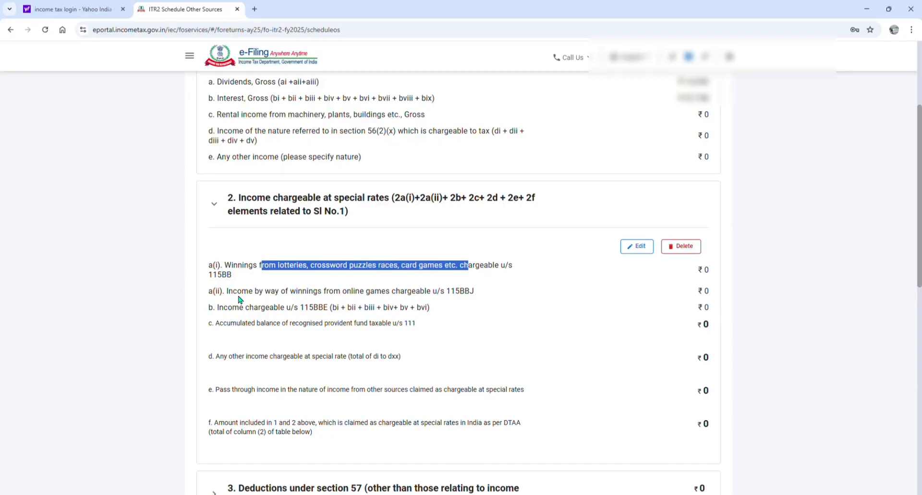
pyautogui.moveTo(241, 293); pyautogui.dragTo(352, 293)
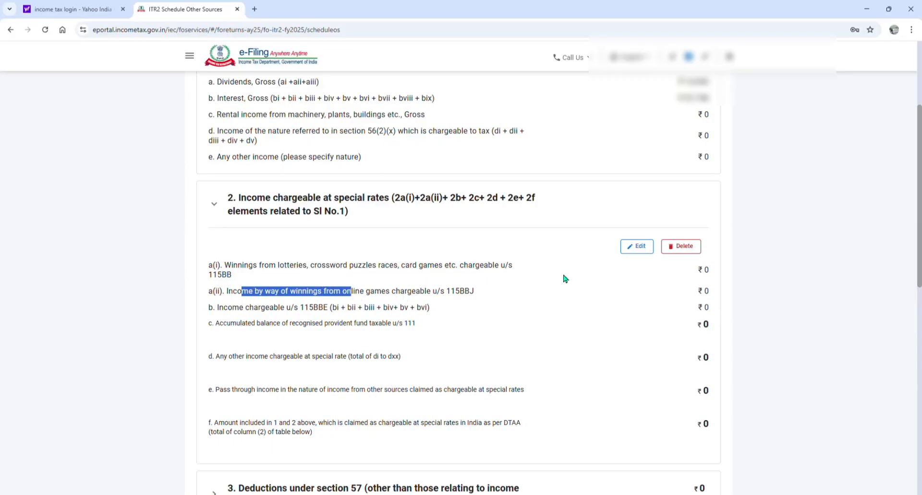
# Open the income chargeable at special rates for editing, examine the lottery and online game winnings fields, and go back without saving
pyautogui.click(635, 246)
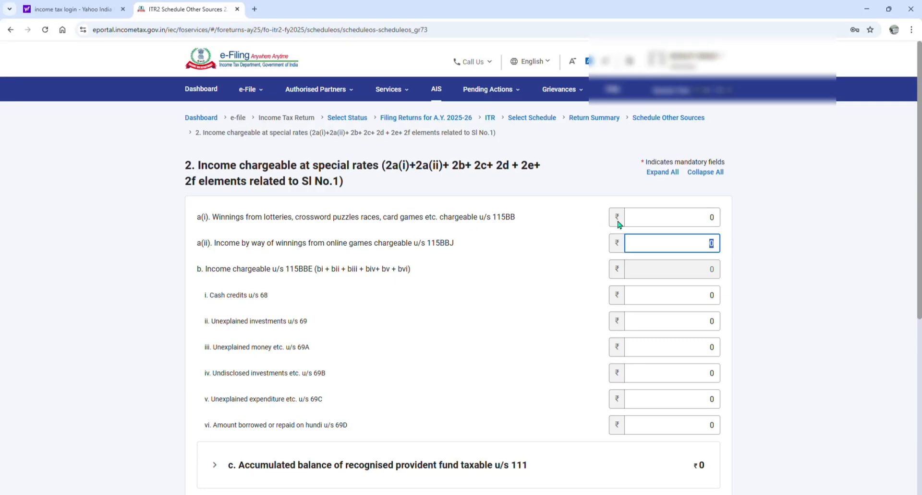
pyautogui.click(696, 224)
pyautogui.moveTo(272, 243); pyautogui.dragTo(408, 253)
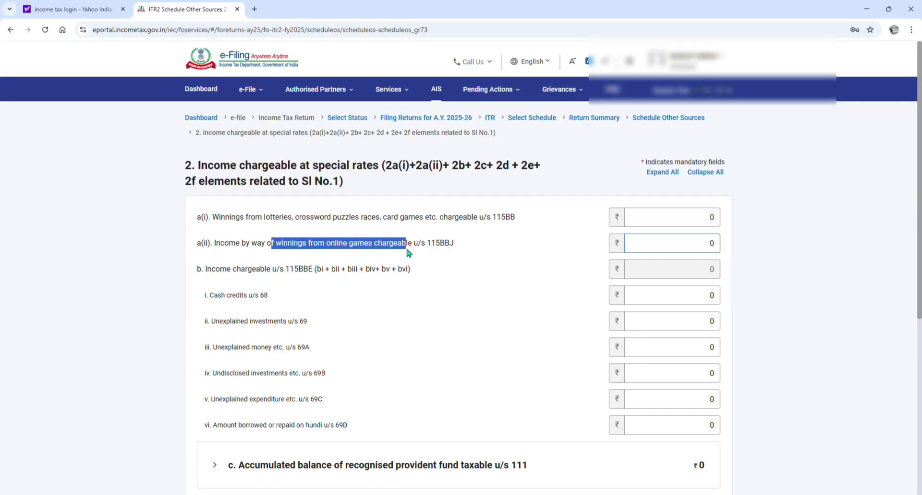
pyautogui.click(711, 243)
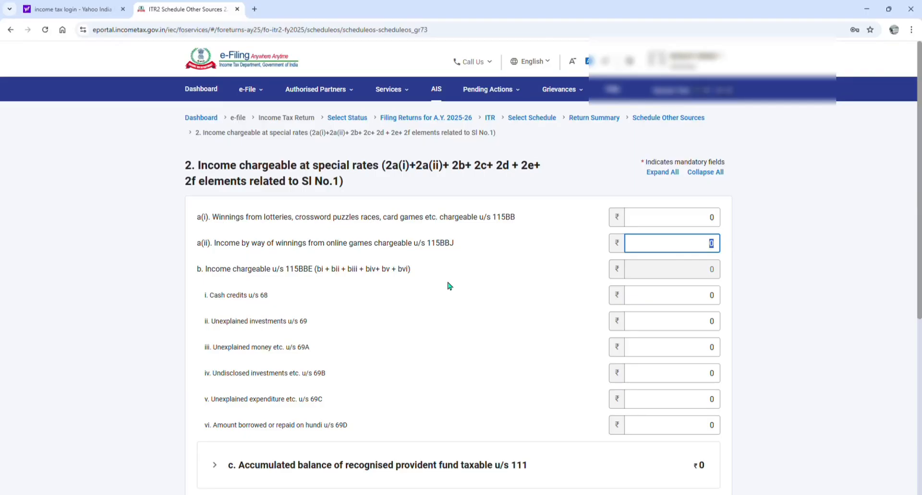
pyautogui.scroll(-6, 449, 286)
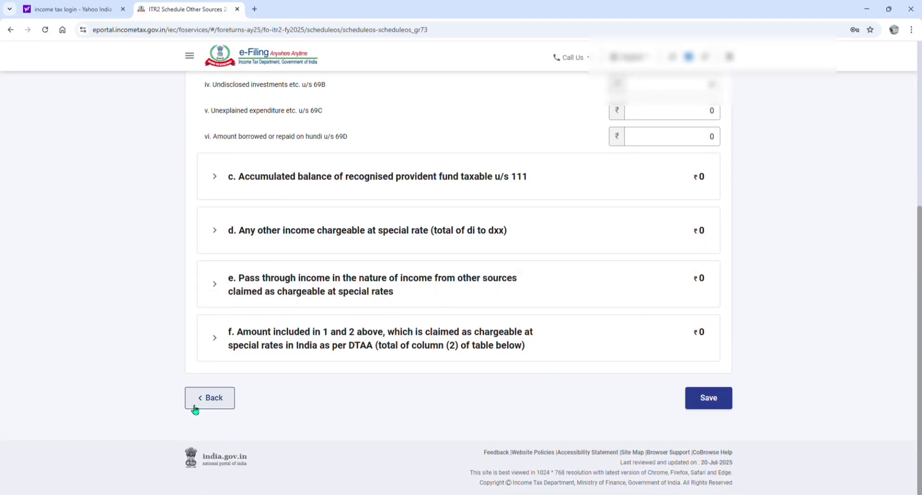
pyautogui.click(214, 398)
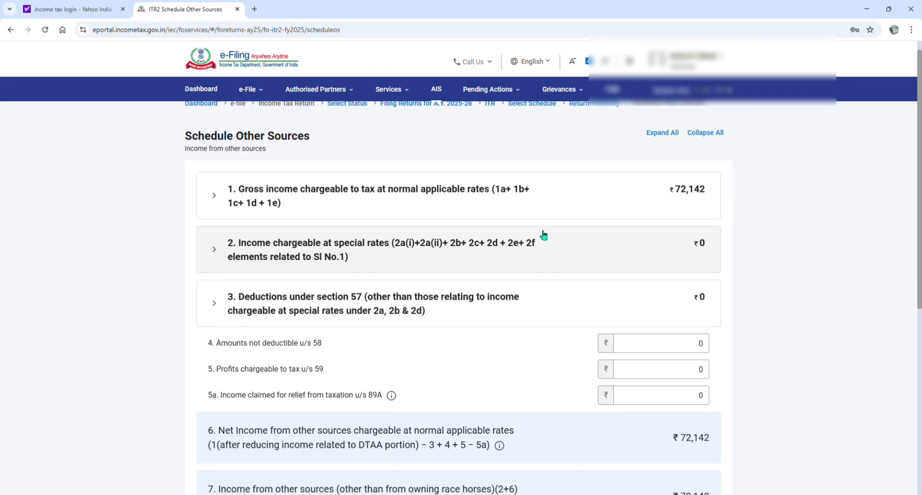
# Look over the remaining items of Schedule Other Sources and return to the Return Summary without confirming
pyautogui.scroll(-4, 574, 288)
pyautogui.scroll(-2, 574, 288)
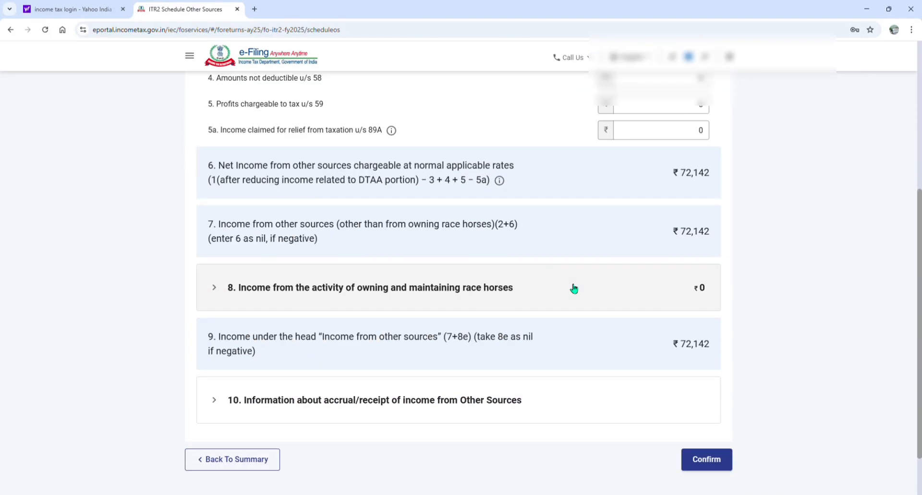
pyautogui.click(237, 460)
# Open Schedule VI-A from the Return Summary and expand Part B, deduction in respect of certain payments
pyautogui.scroll(-1, 370, 338)
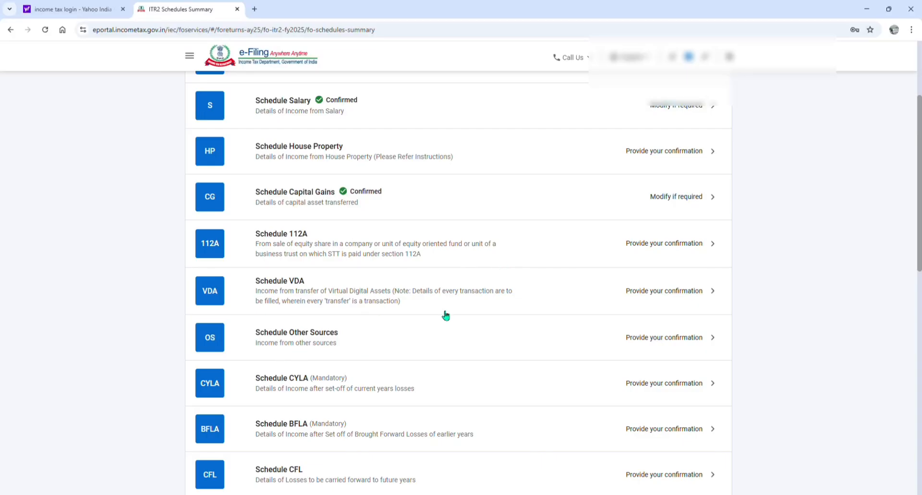
pyautogui.scroll(-2, 456, 308)
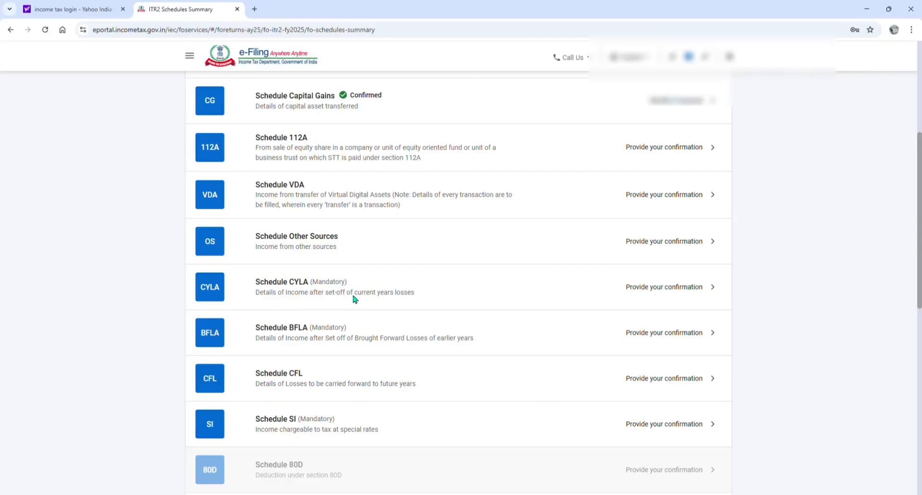
pyautogui.scroll(1, 350, 295)
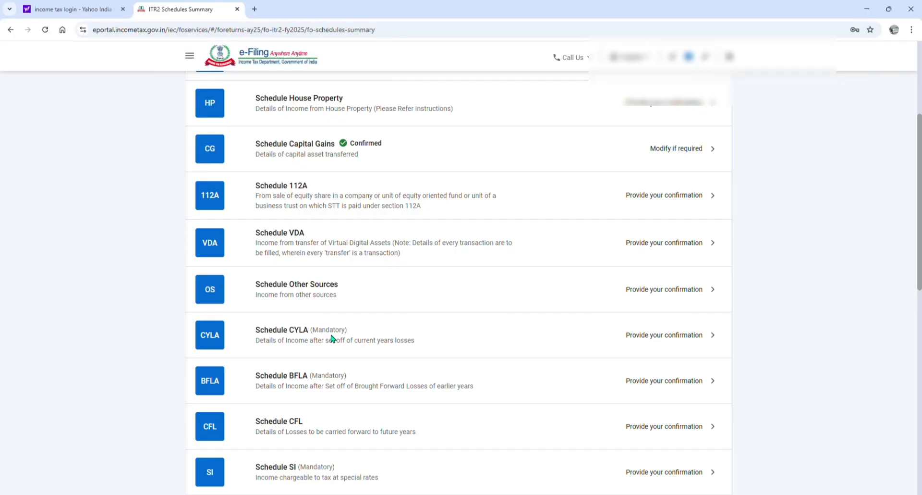
pyautogui.scroll(-4, 345, 341)
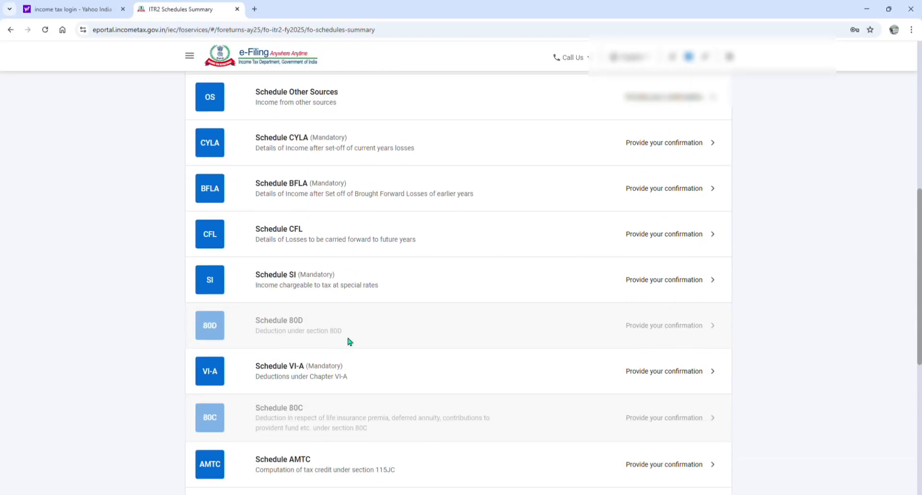
pyautogui.scroll(-1, 349, 341)
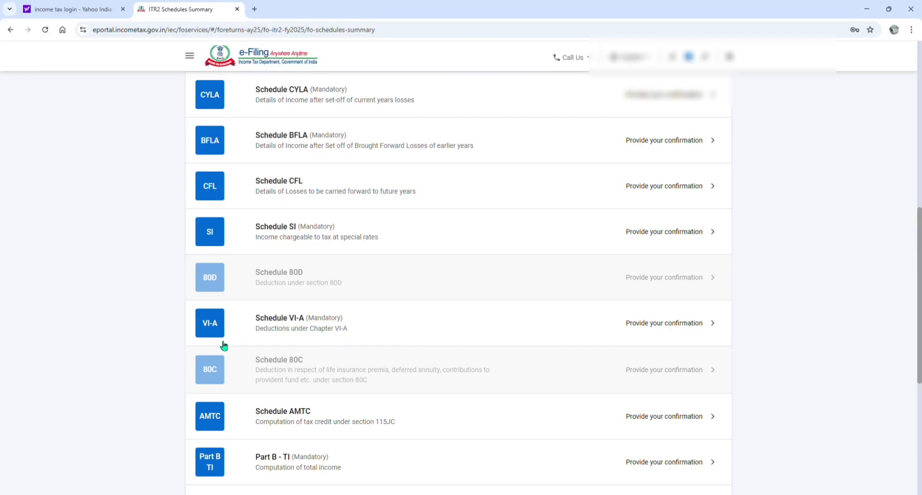
pyautogui.click(286, 326)
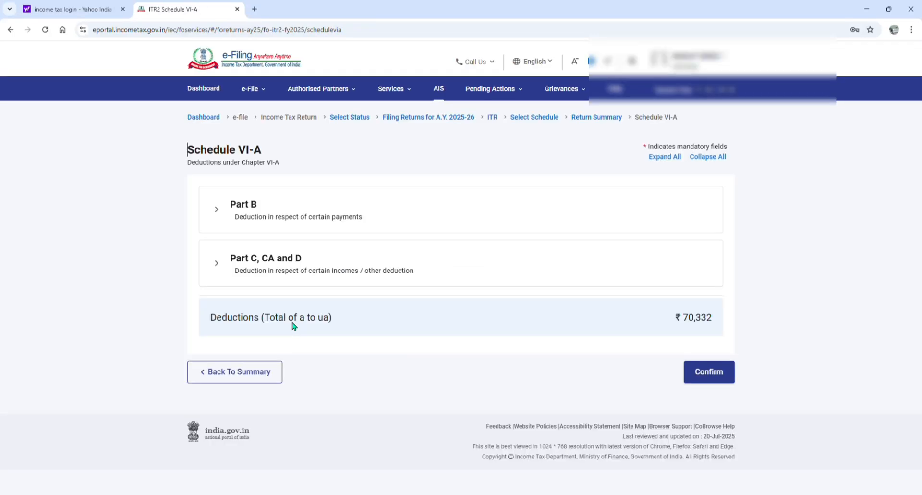
pyautogui.click(292, 217)
# Examine the Part B deduction entries from 80C onward and return to the Return Summary without confirming Schedule VI-A
pyautogui.scroll(-2, 379, 269)
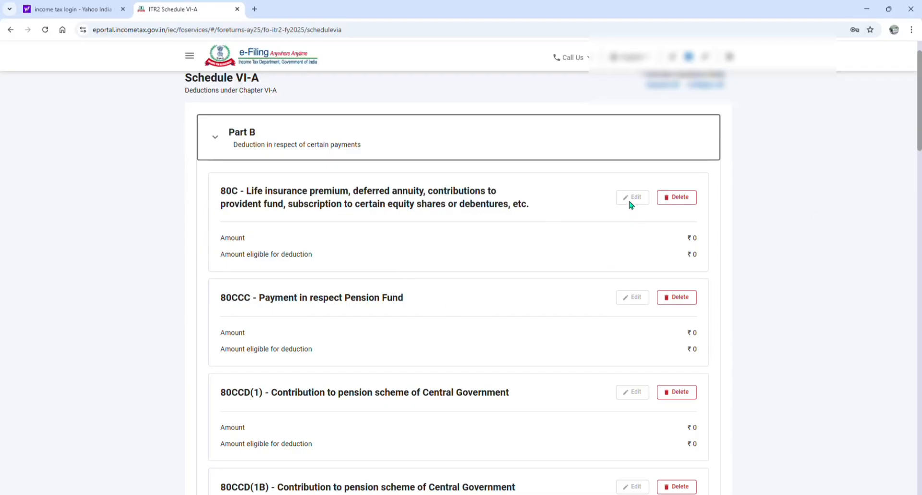
pyautogui.scroll(-1, 403, 294)
pyautogui.scroll(-18, 416, 347)
pyautogui.scroll(-10, 416, 346)
pyautogui.click(252, 394)
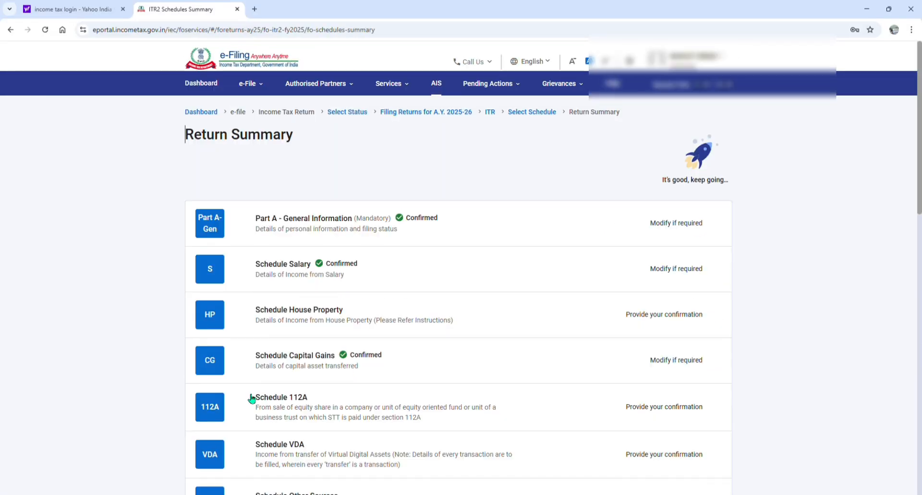
# Open the Tax Paid schedule, review its TDS, TCS and advance tax sections, and return to the Return Summary without confirming
pyautogui.scroll(-8, 353, 327)
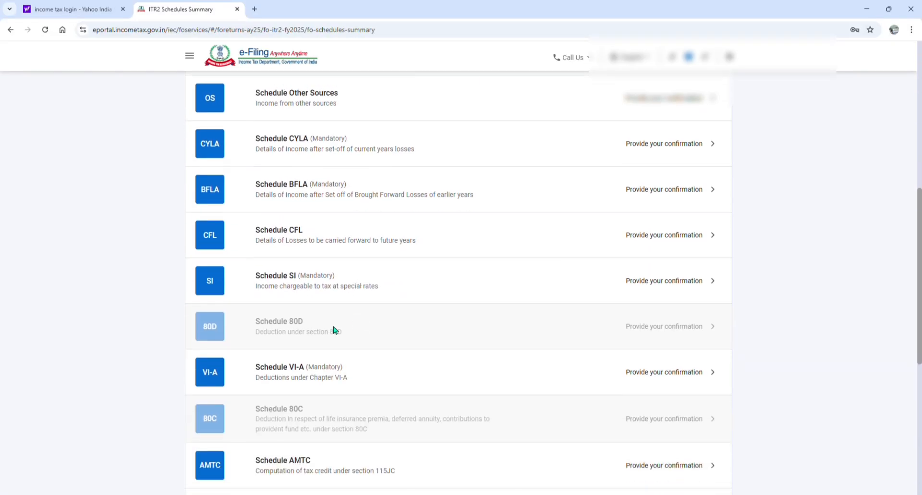
pyautogui.scroll(-3, 326, 363)
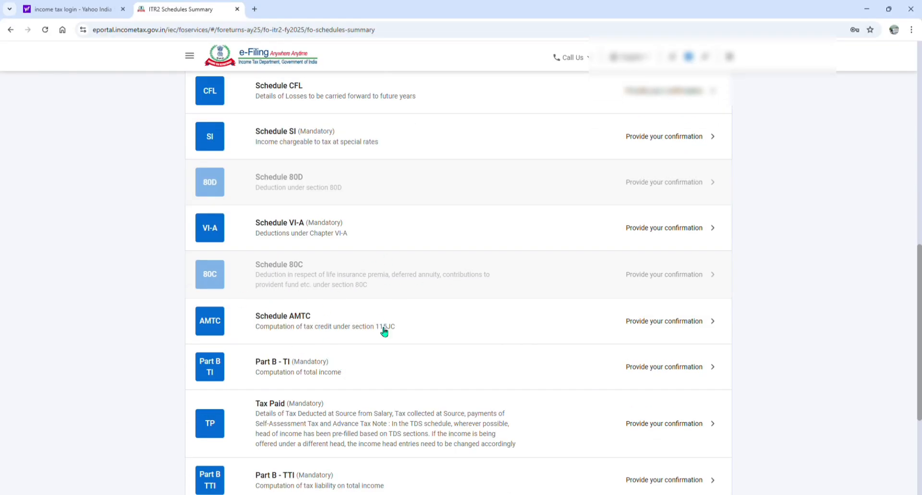
pyautogui.scroll(-2, 326, 357)
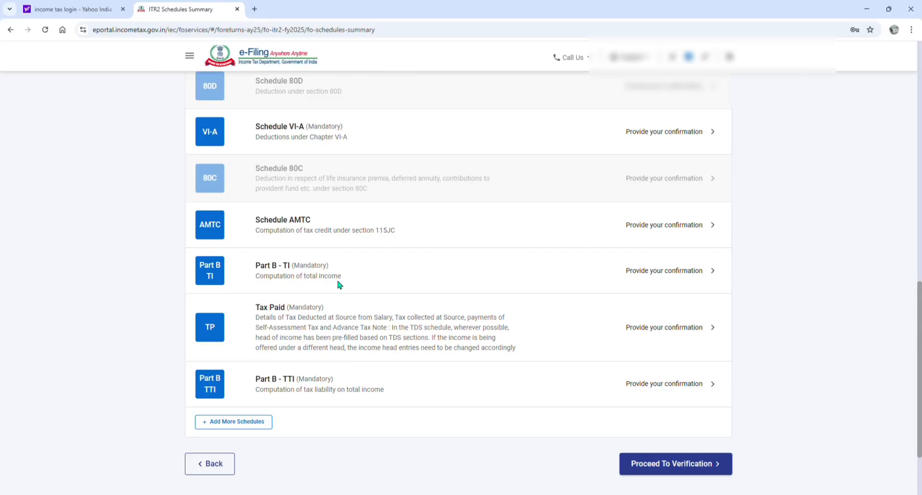
pyautogui.click(275, 319)
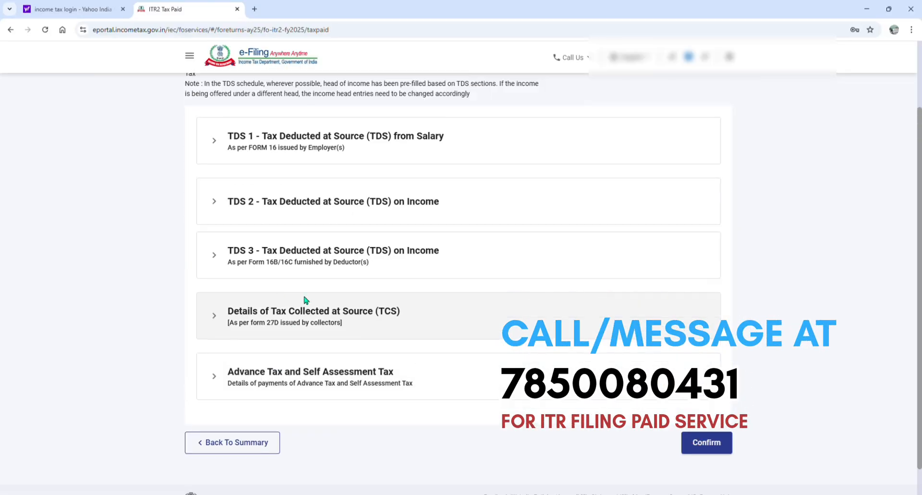
pyautogui.scroll(1, 306, 300)
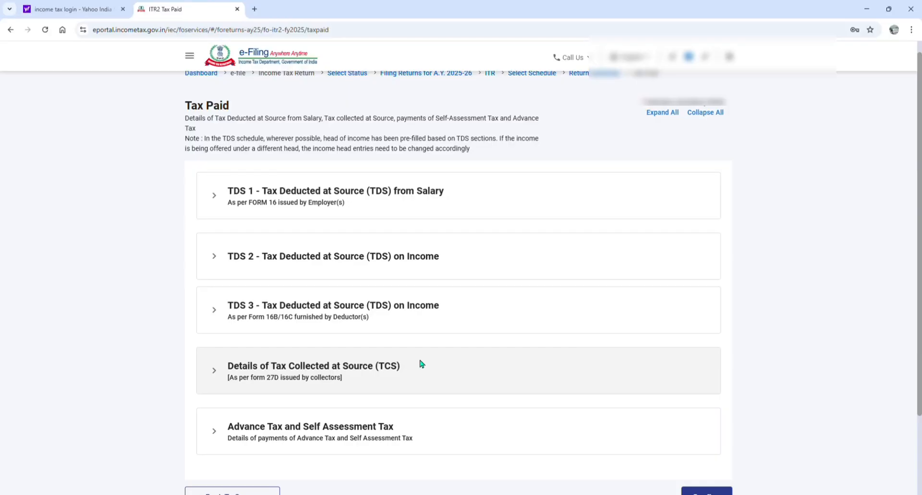
pyautogui.scroll(-2, 441, 368)
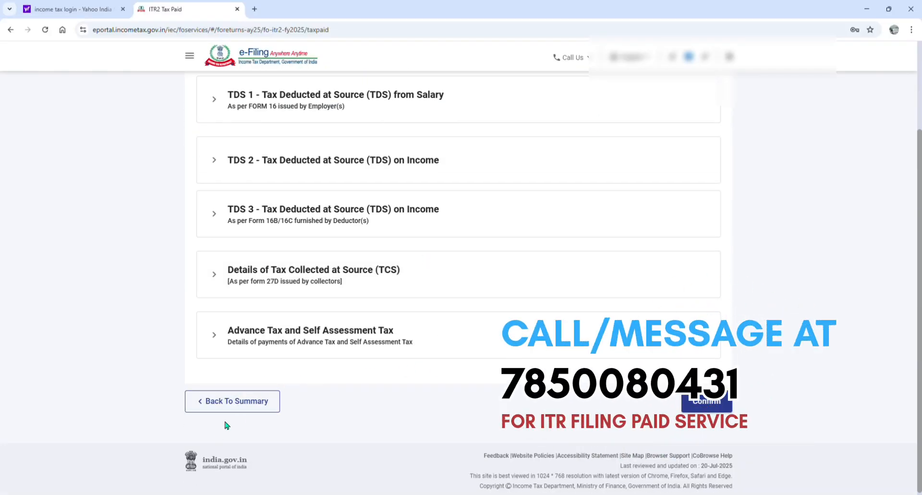
pyautogui.click(211, 406)
# Review the Return Summary list to check which schedules are confirmed and which still need confirmation
pyautogui.scroll(-8, 405, 384)
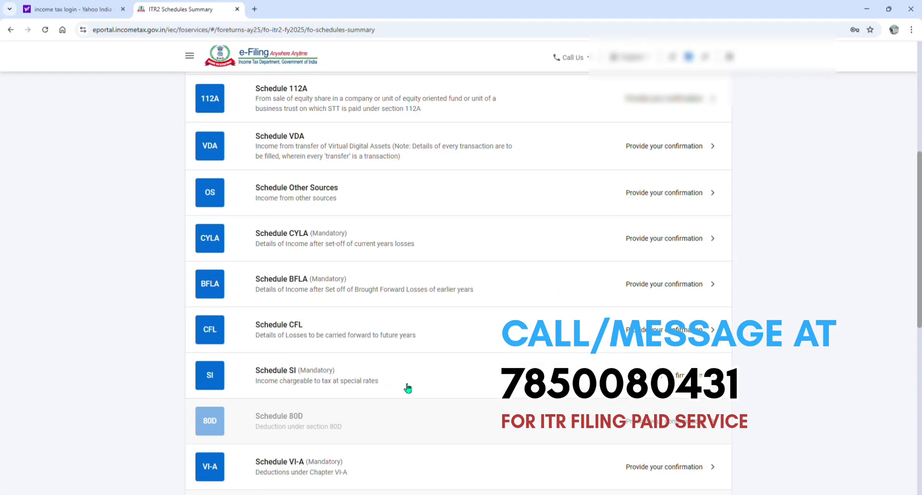
pyautogui.scroll(-4, 405, 387)
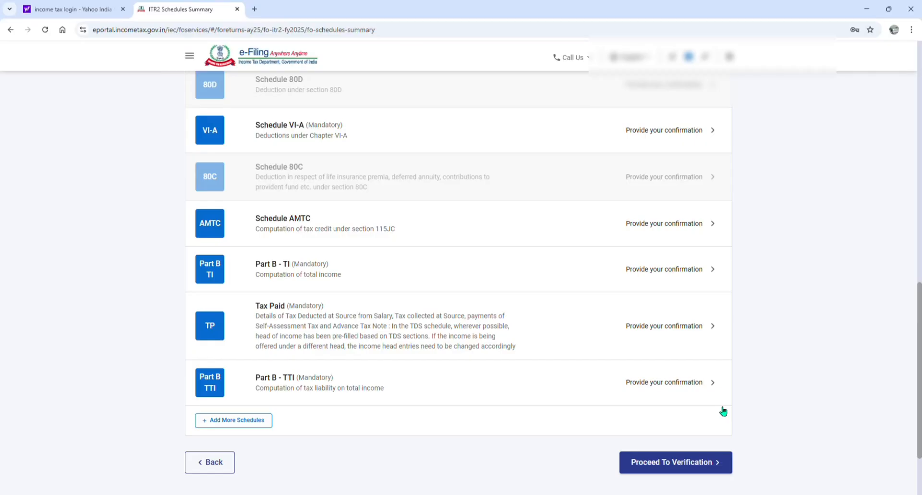
pyautogui.scroll(9, 723, 411)
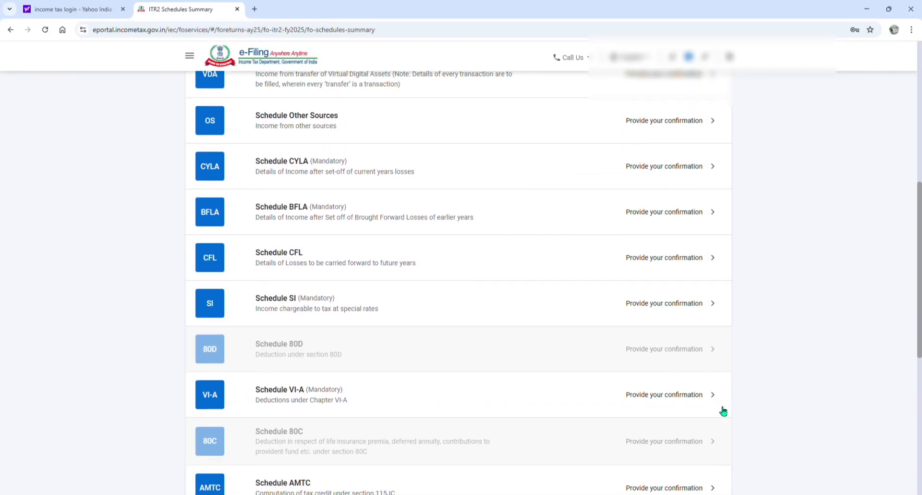
pyautogui.scroll(2, 723, 411)
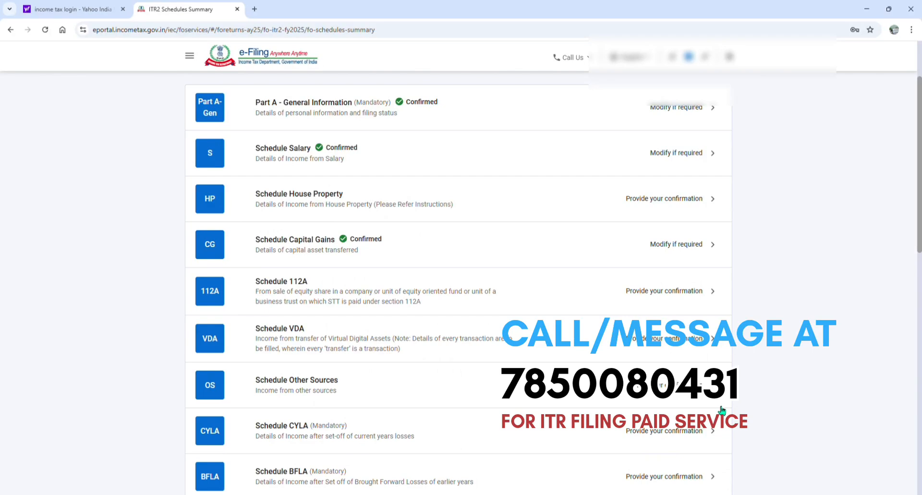
pyautogui.scroll(1, 722, 410)
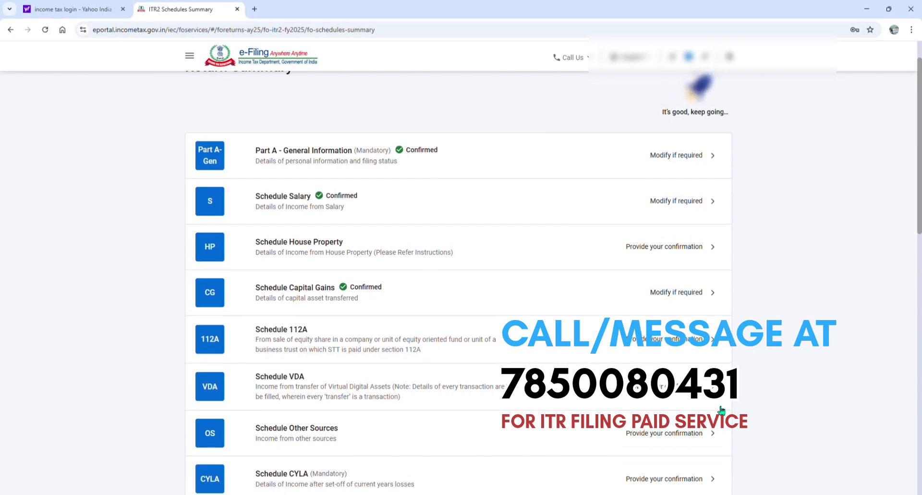